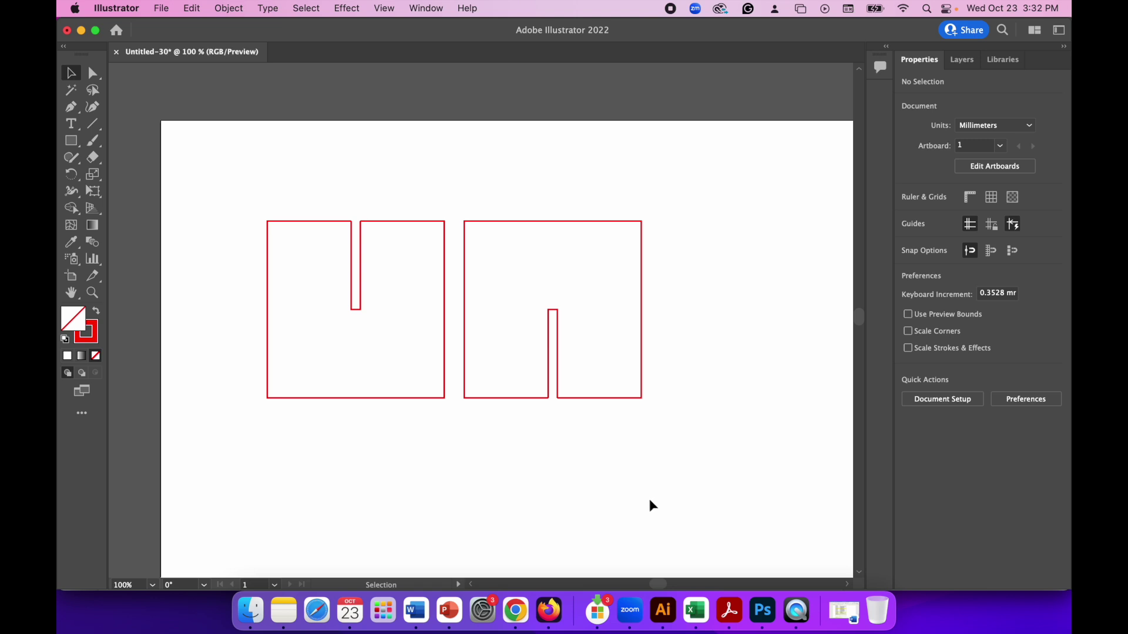
- Create a new 200 × 200 mm blank document in Millimeters with RGB Color mode
click(162, 8)
click(168, 28)
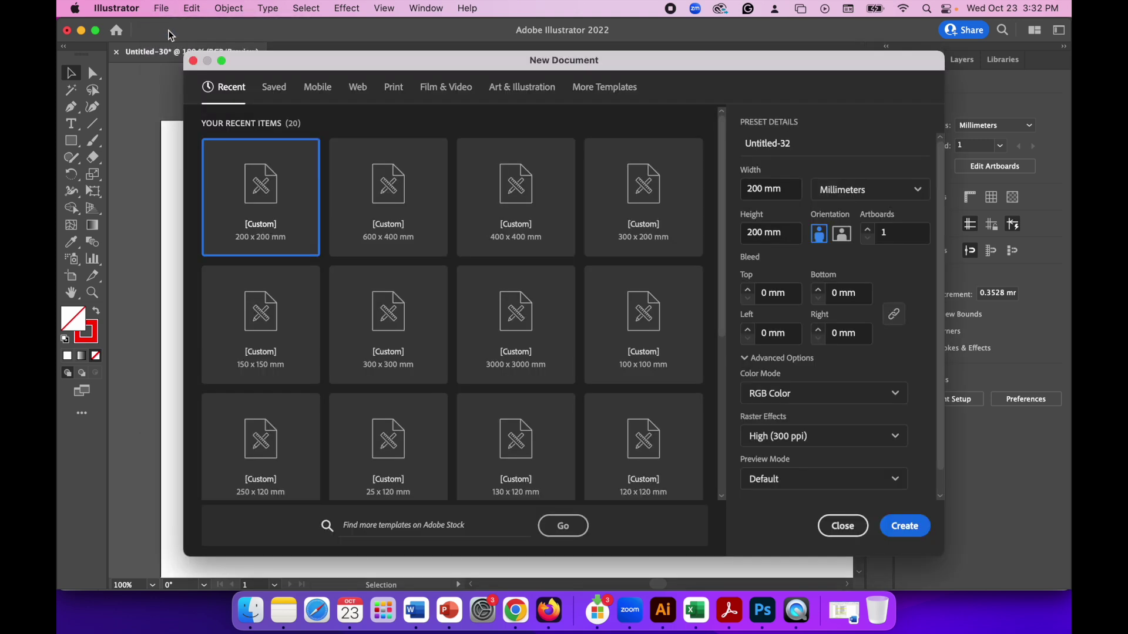
click(910, 193)
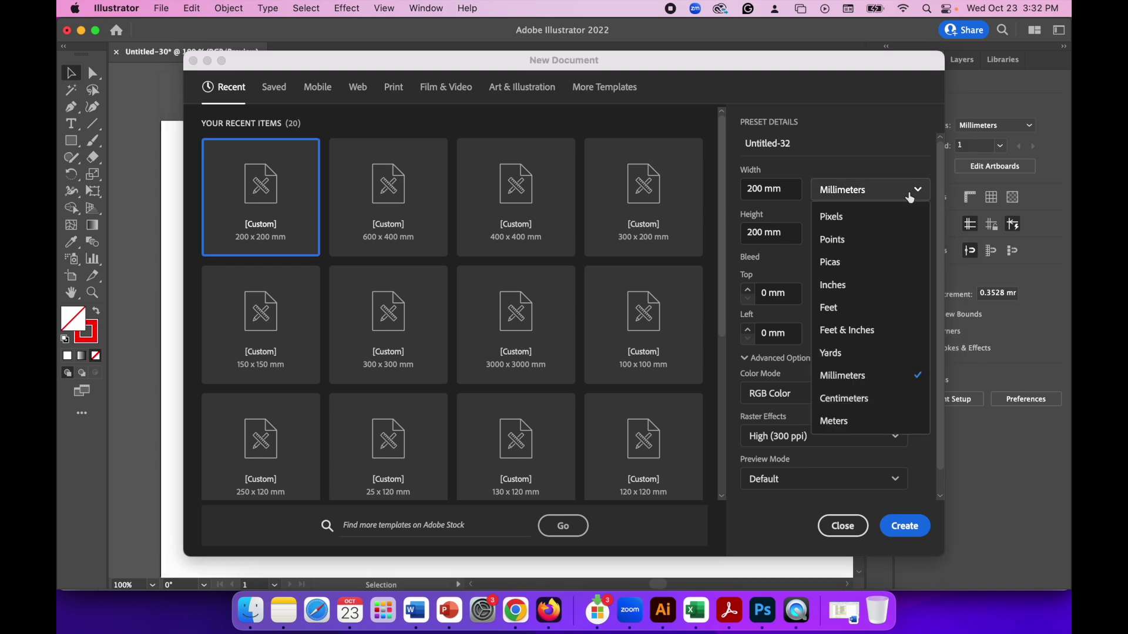
click(846, 376)
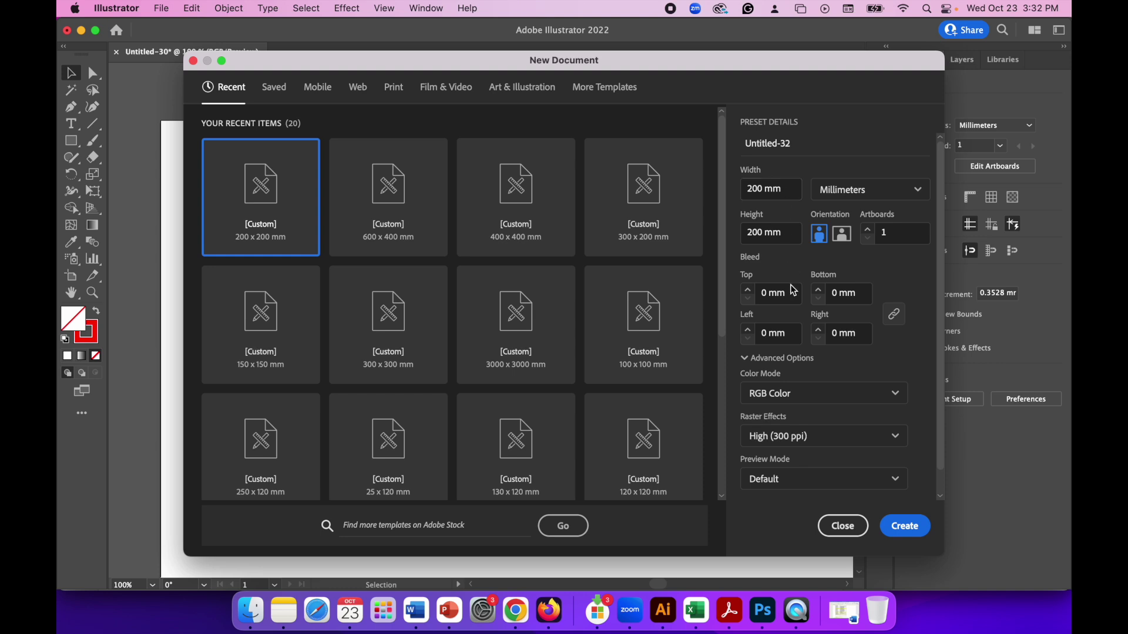
click(780, 400)
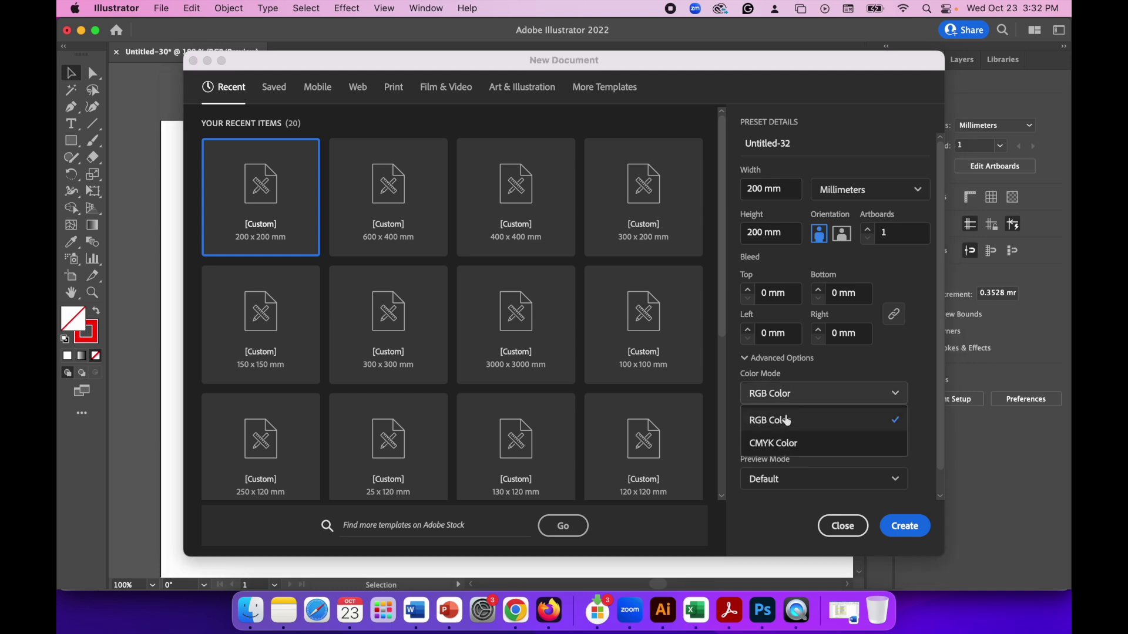
click(833, 430)
click(900, 526)
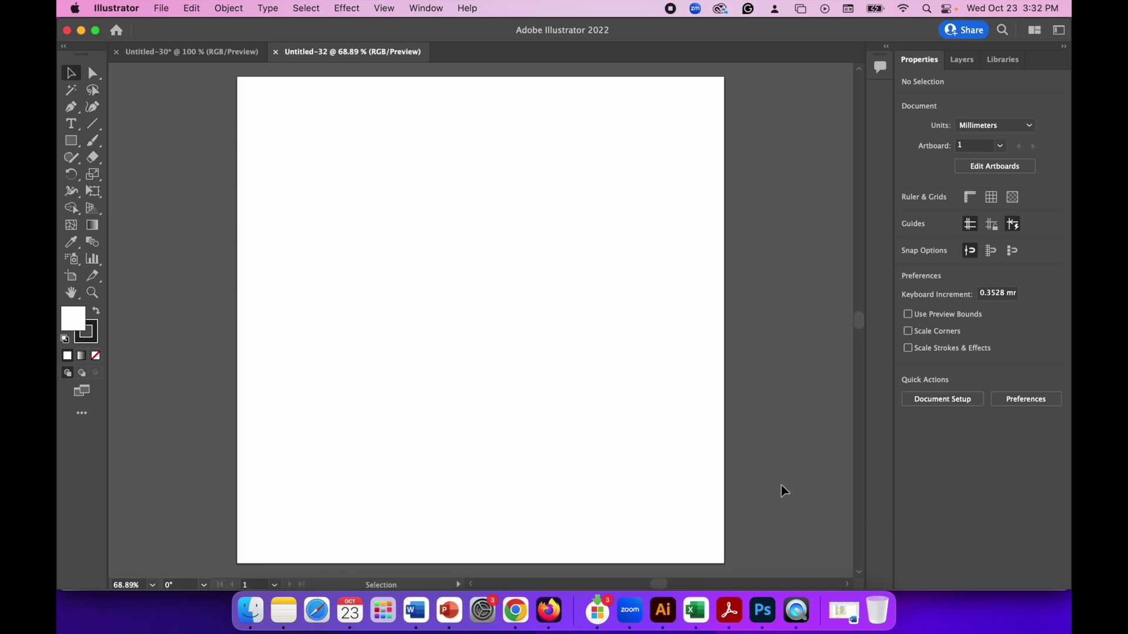
- Draw a rectangle, resize it to exactly 50 × 50 mm, and zoom in on it
click(74, 146)
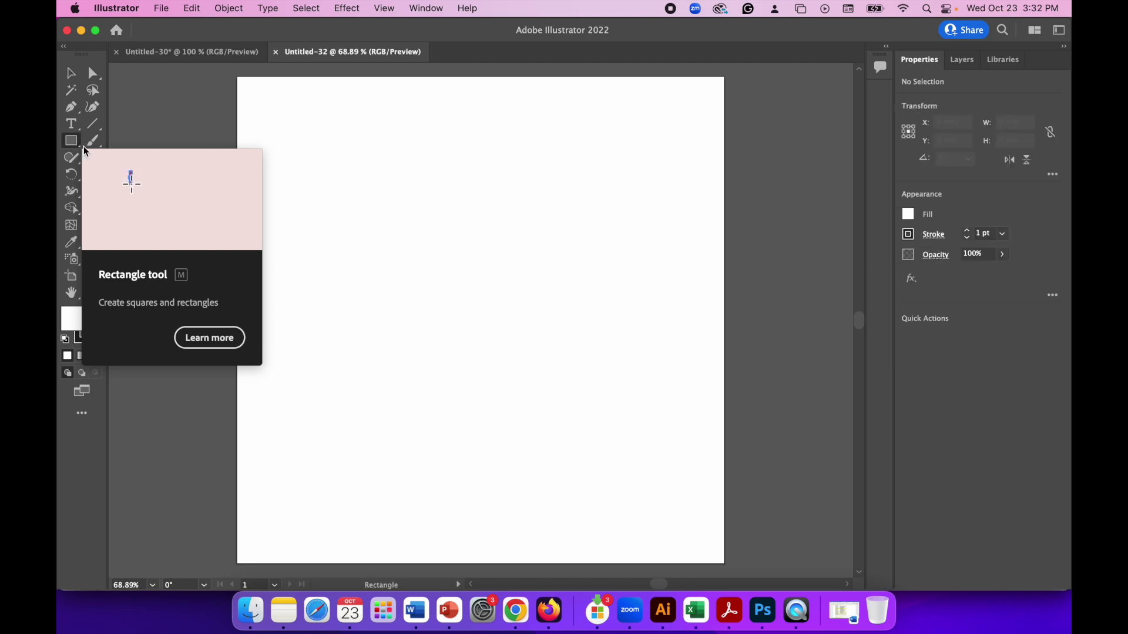
drag(259, 124, 458, 322)
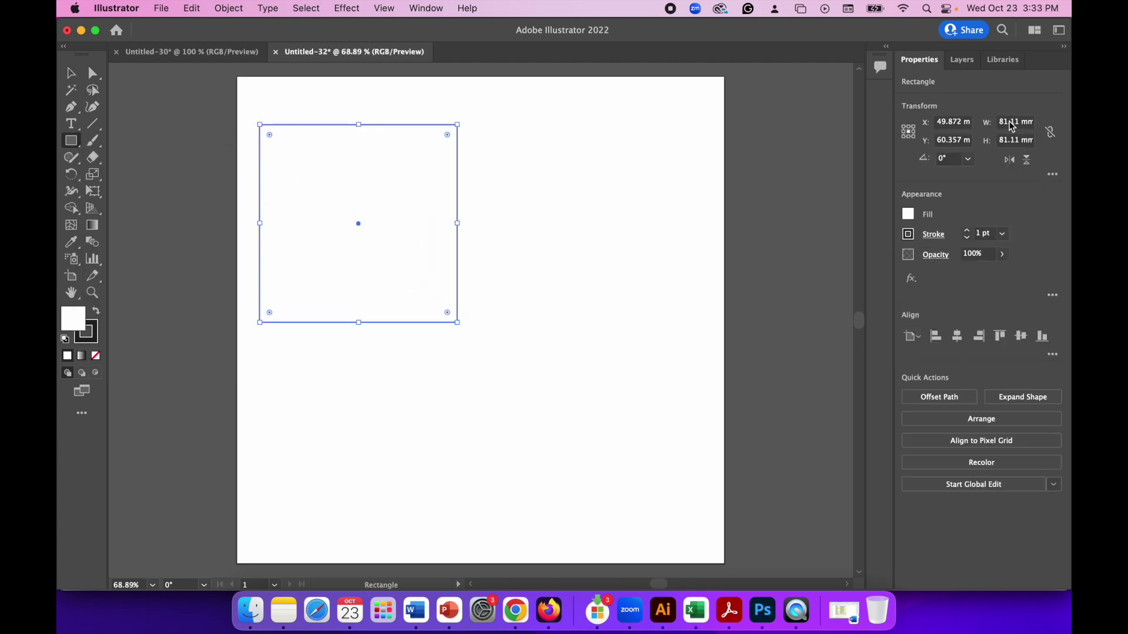
click(1014, 126)
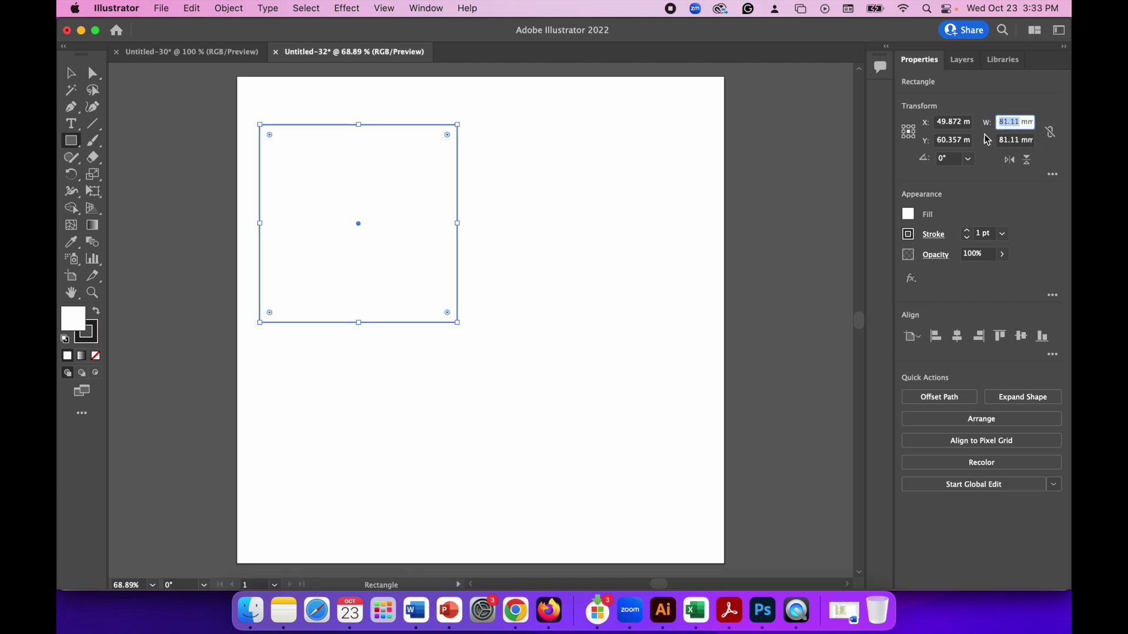
text(50 mm)
key(Tab)
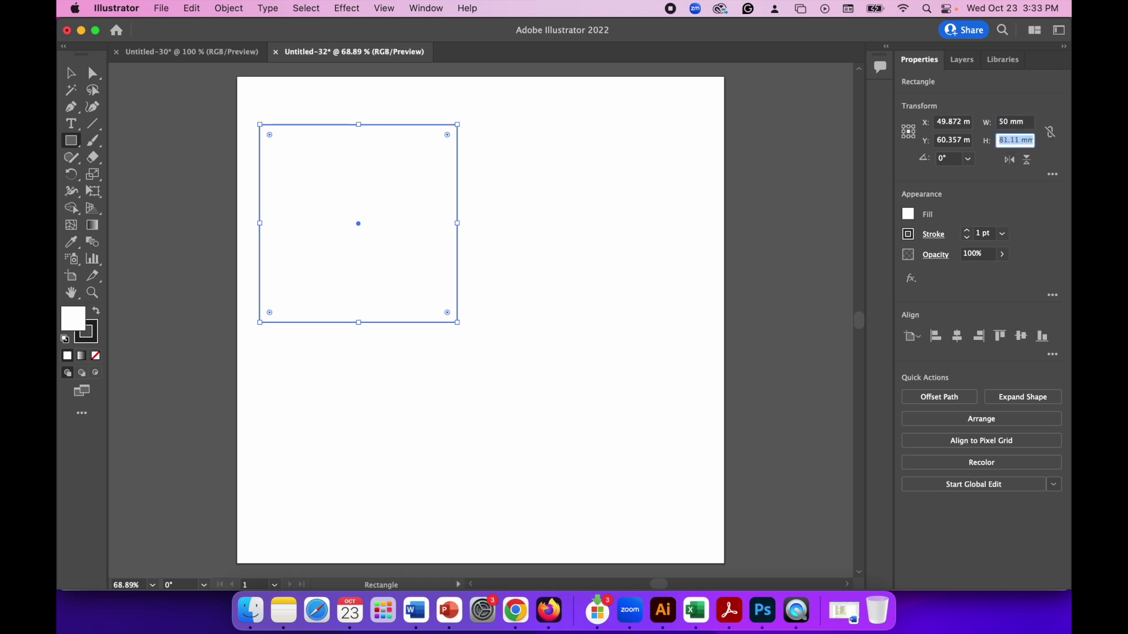
text(5)
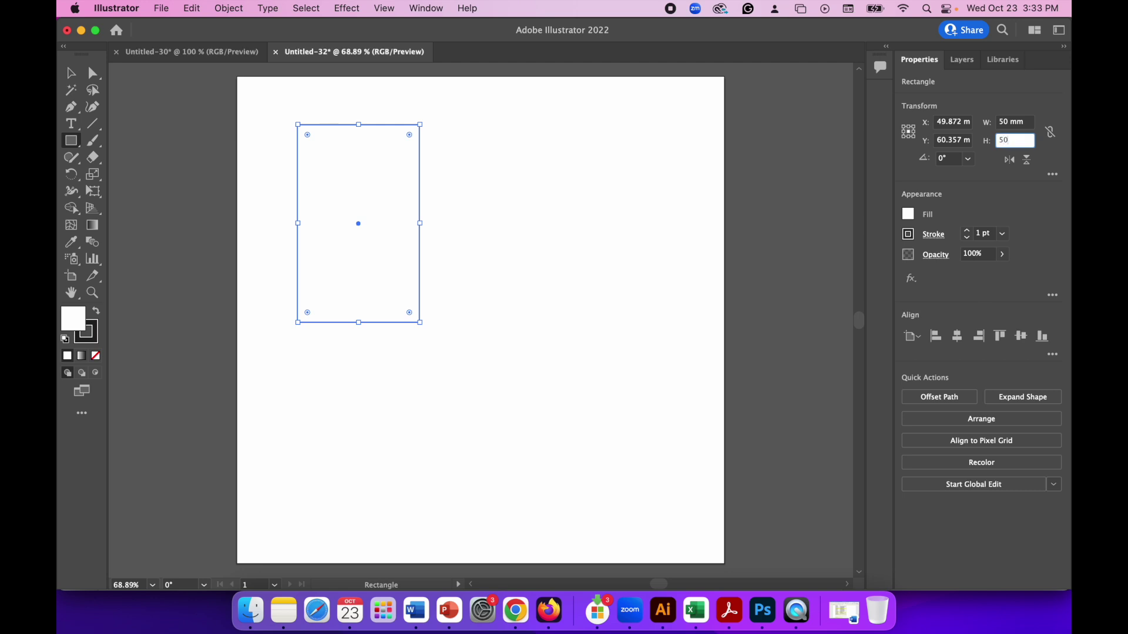
text(0)
key(Return)
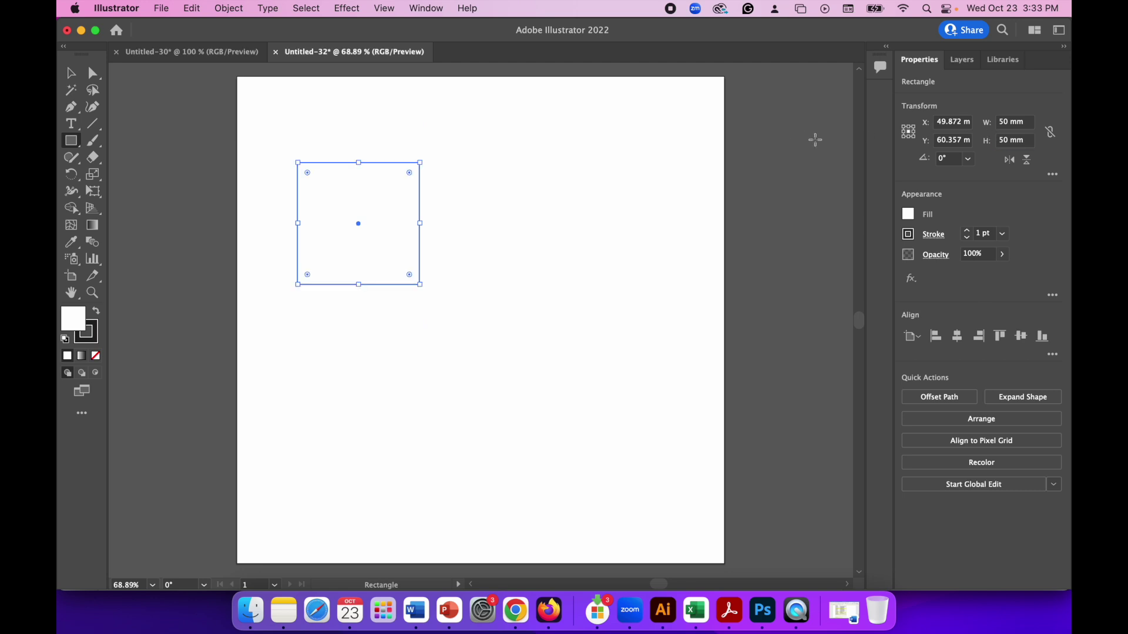
key(super+equal)
key(super+equal)
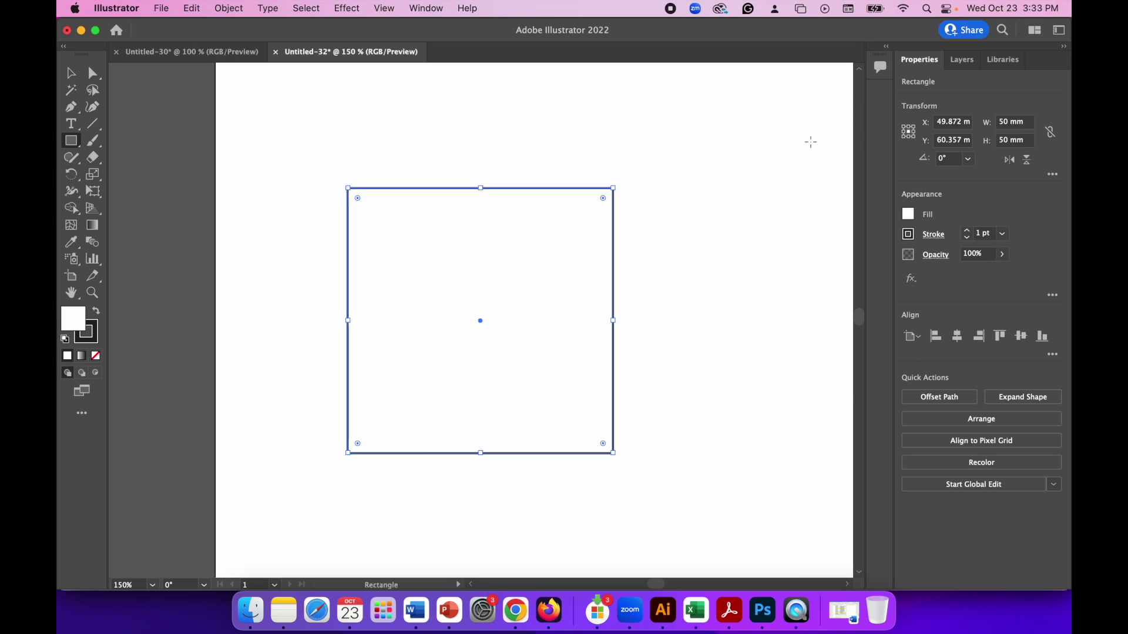
- Draw a second rectangle and size it to 2.6 mm wide by 25 mm tall
drag(660, 143, 743, 292)
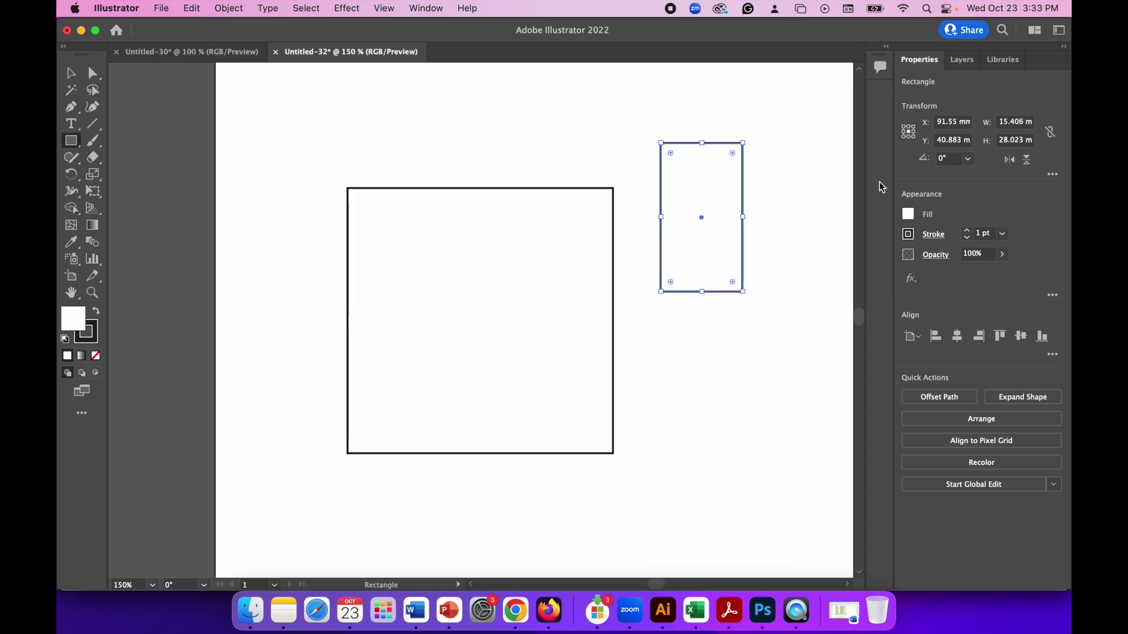
click(1013, 121)
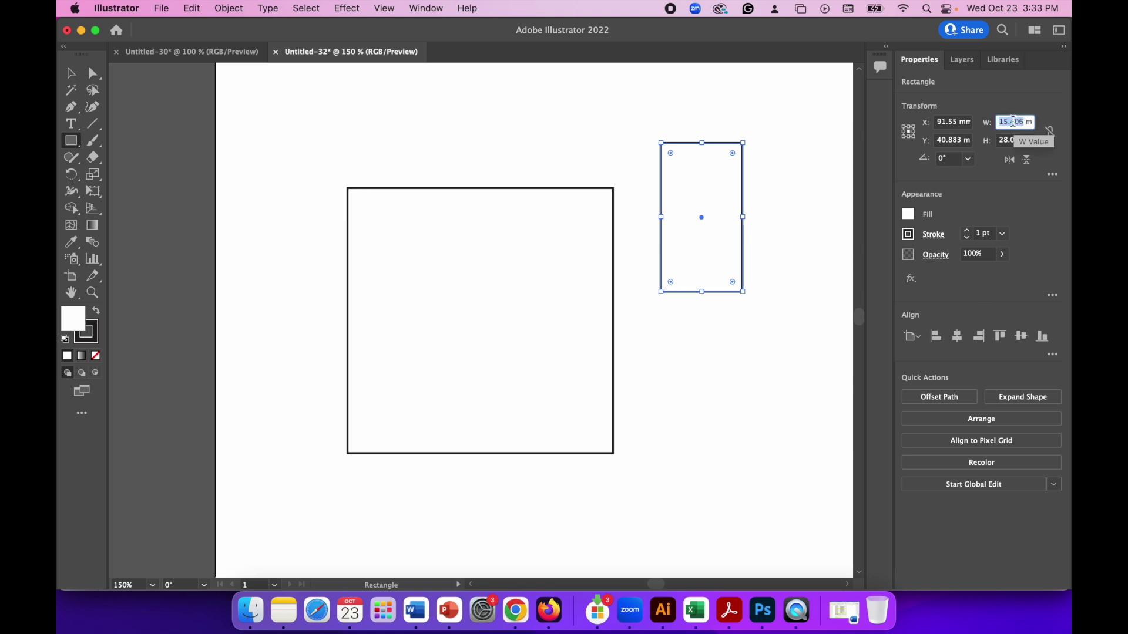
text(2.6)
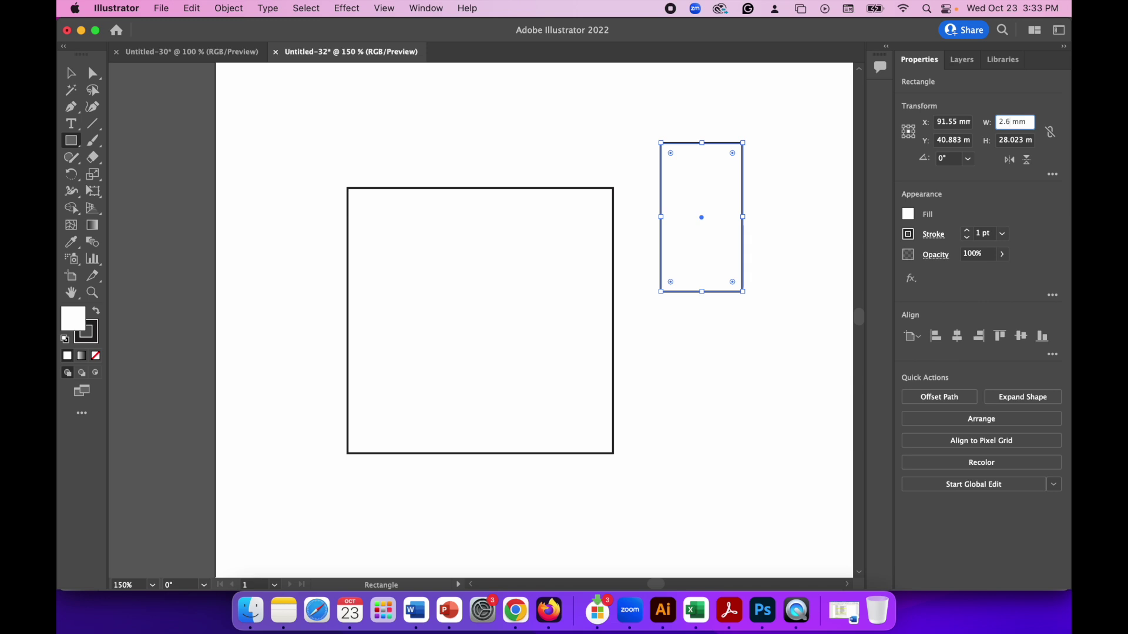
key(Tab)
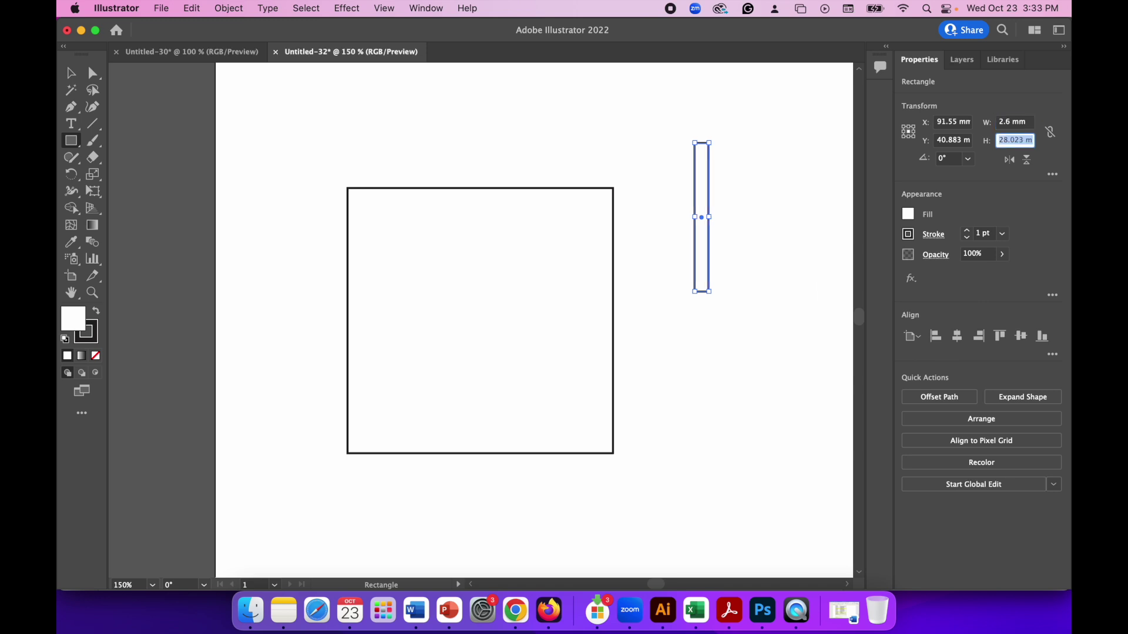
text(25)
key(Return)
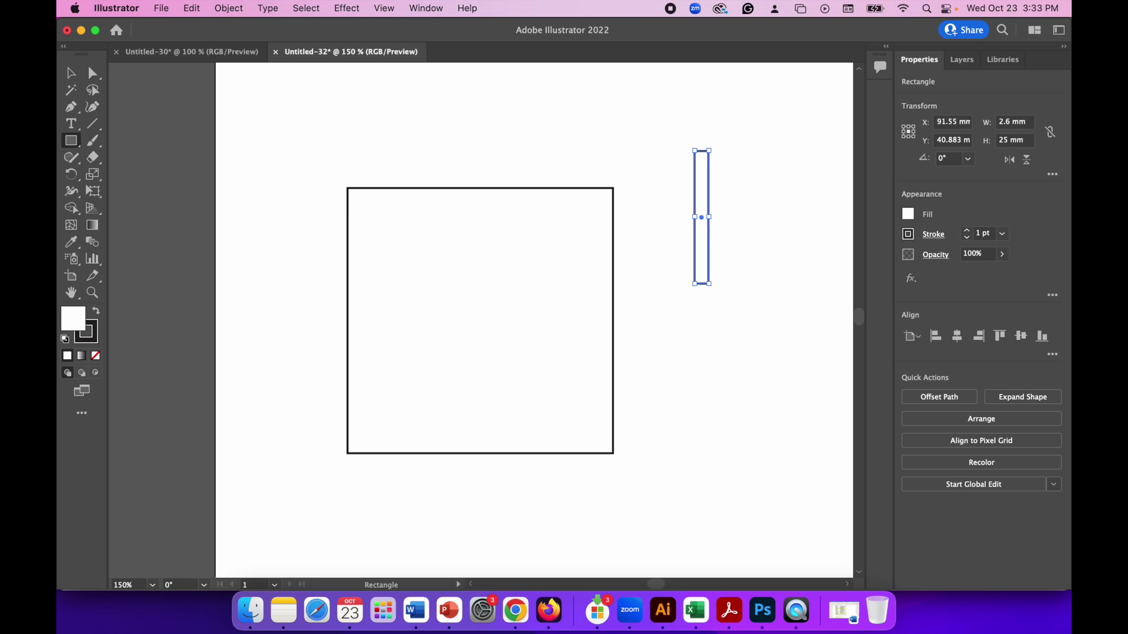
click(73, 74)
- Move the thin slot rectangle to the square's top edge, centred horizontally
drag(697, 184, 477, 225)
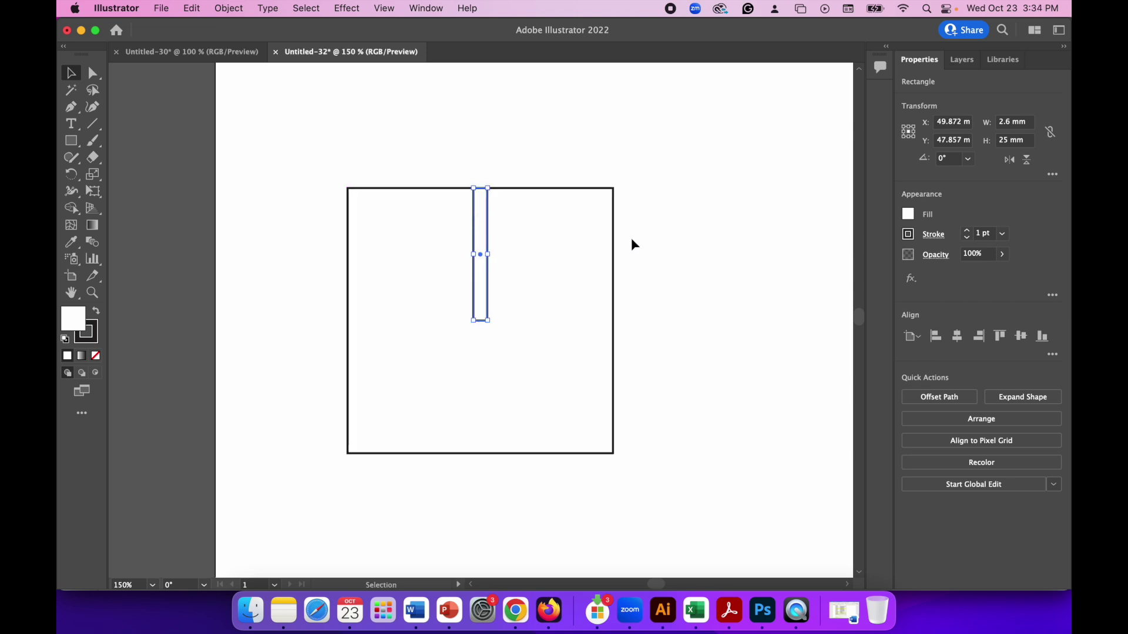
click(907, 237)
- Give the slot rectangle a pure red stroke and no fill
drag(809, 292, 883, 289)
mouse_move(806, 314)
mouse_down()
mouse_move(790, 320)
mouse_move(795, 340)
mouse_up()
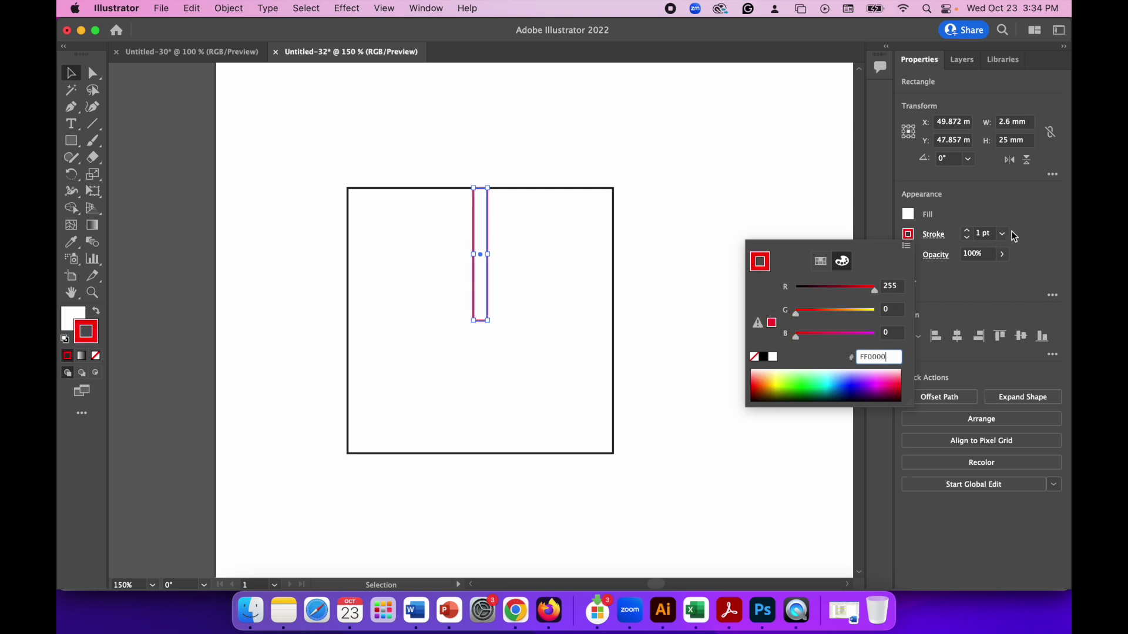
click(999, 218)
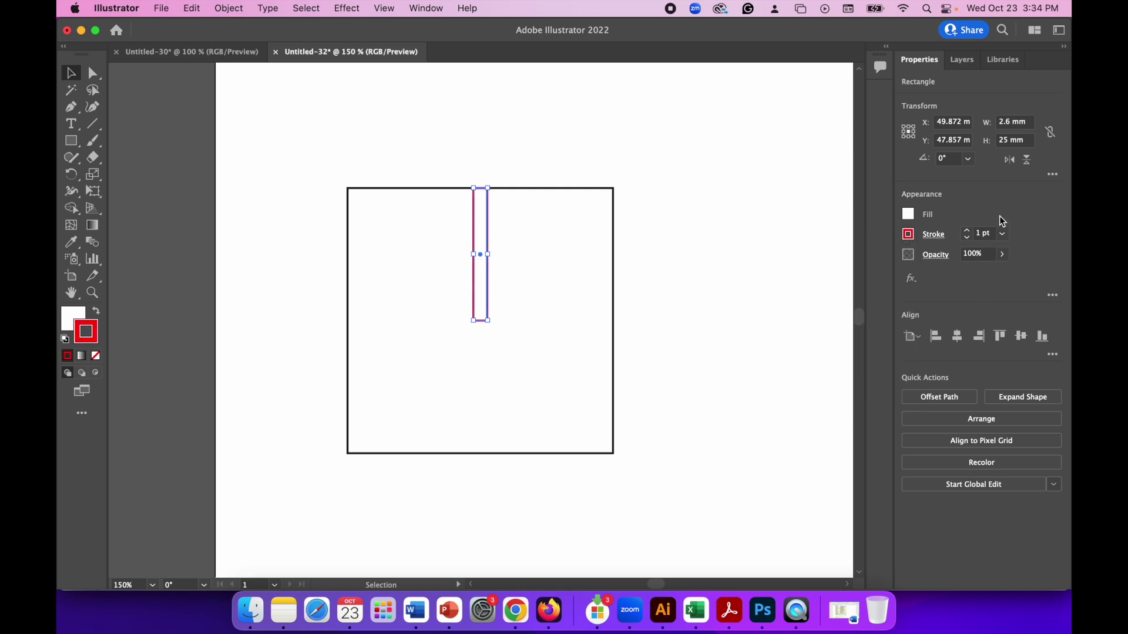
click(908, 215)
click(754, 337)
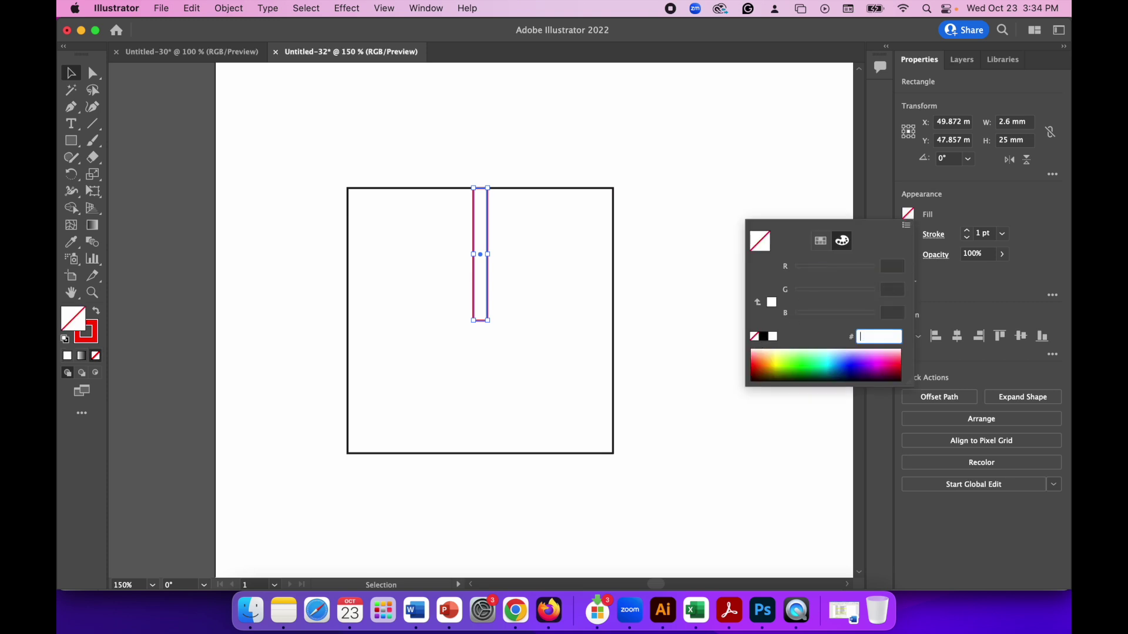
click(325, 161)
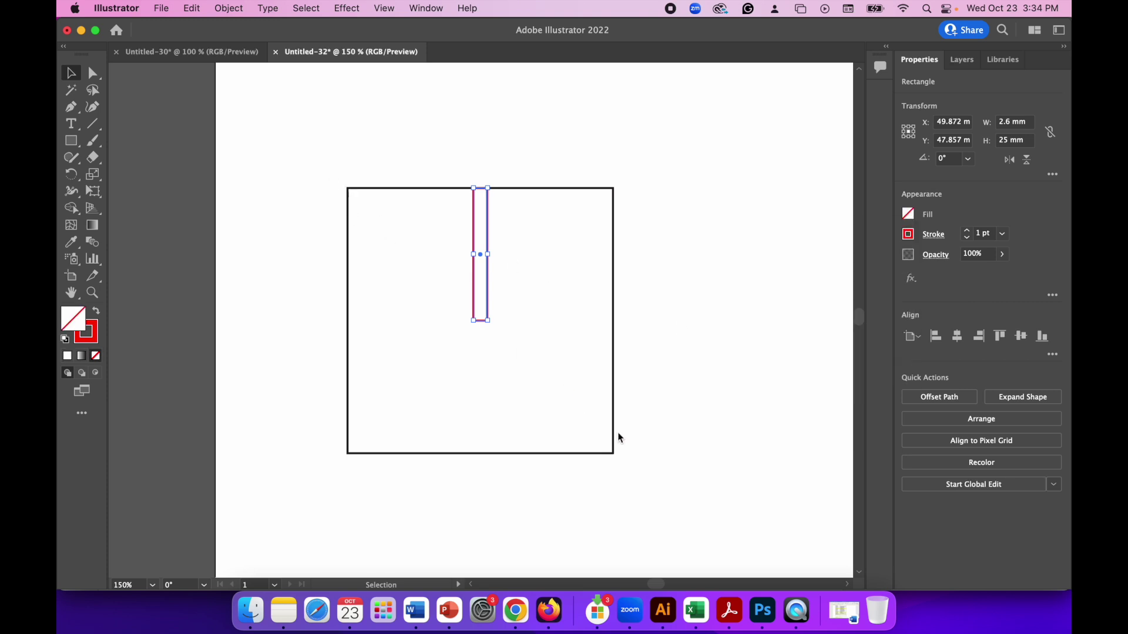
- Set the stroke of both the square and the slot to red FF0000, then deselect
drag(658, 488, 297, 134)
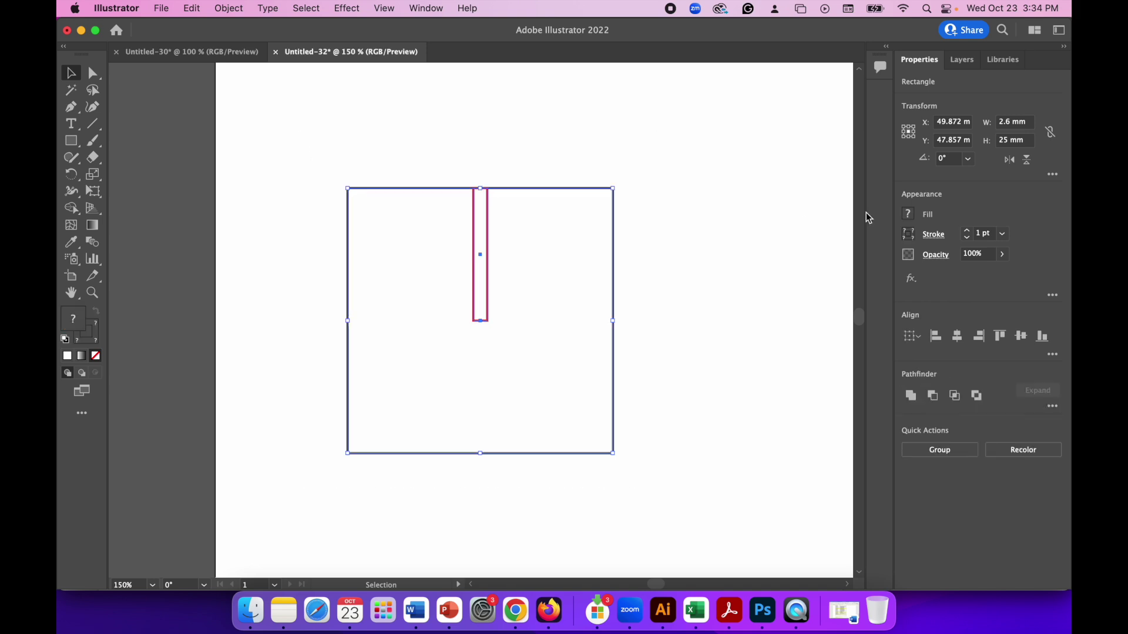
click(908, 234)
drag(830, 288, 893, 291)
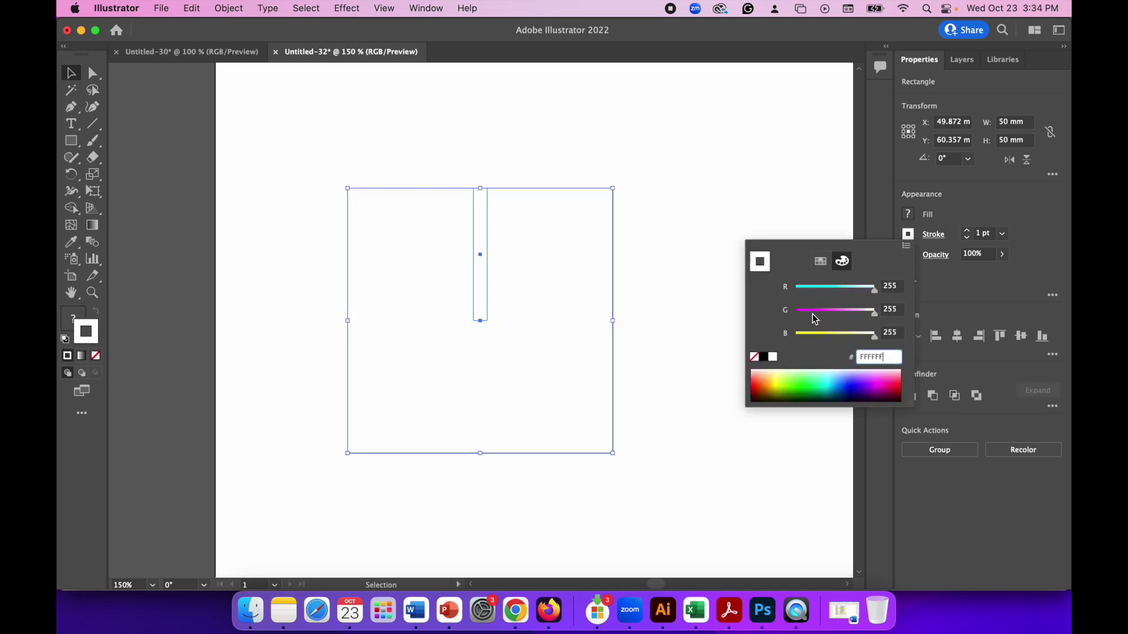
drag(819, 340, 794, 335)
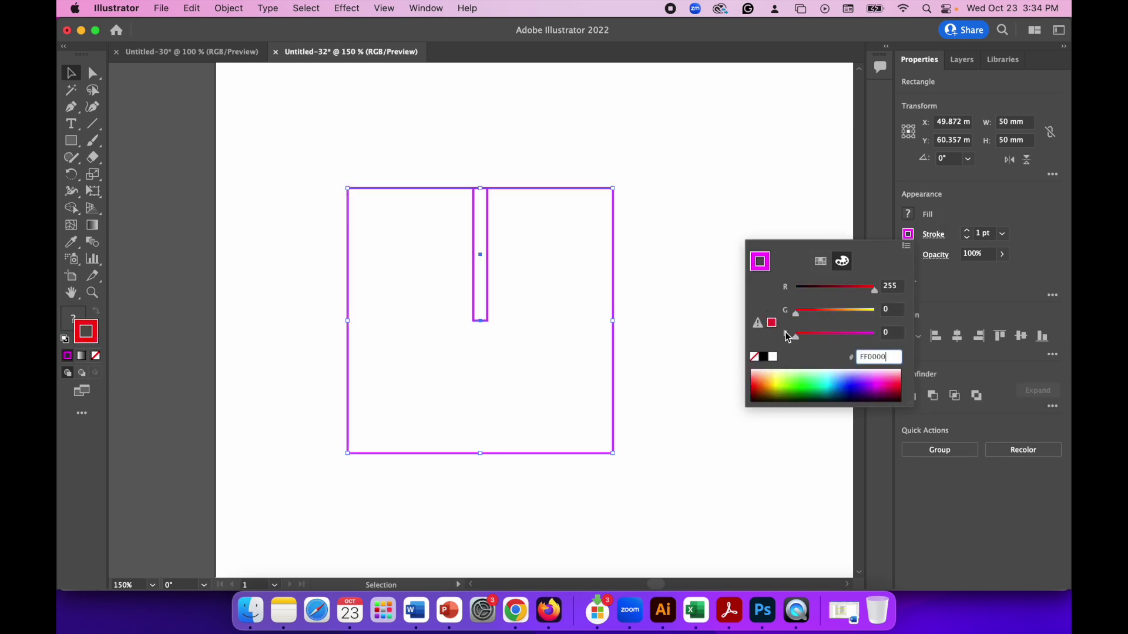
click(1008, 291)
click(771, 195)
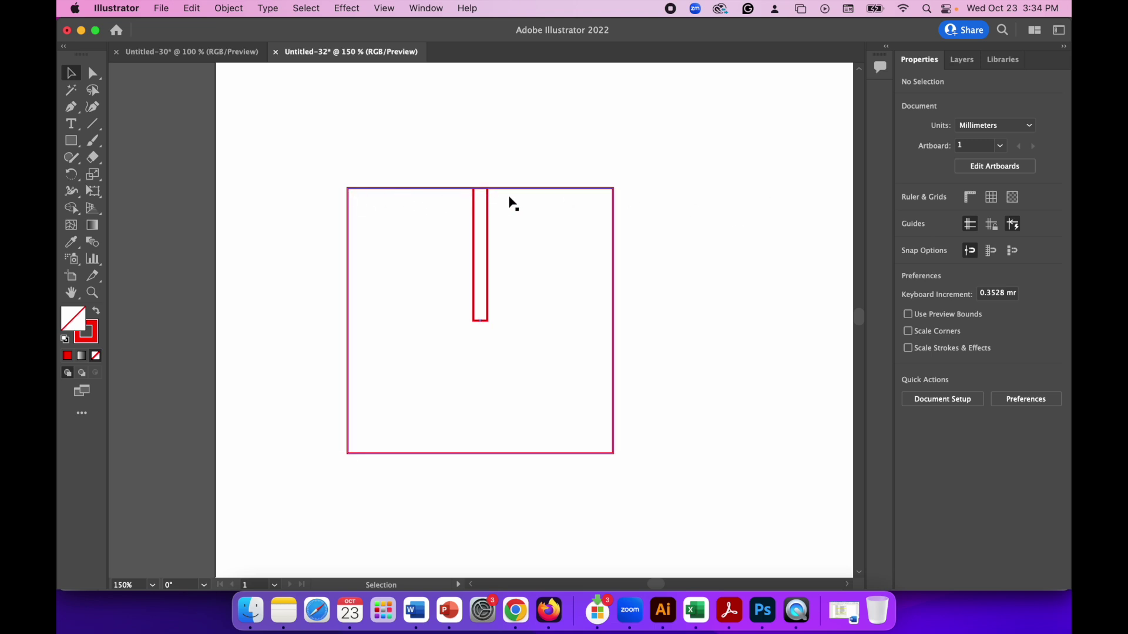
- Delete the square's top edge above the slot and the slot rectangle's top segment
click(188, 55)
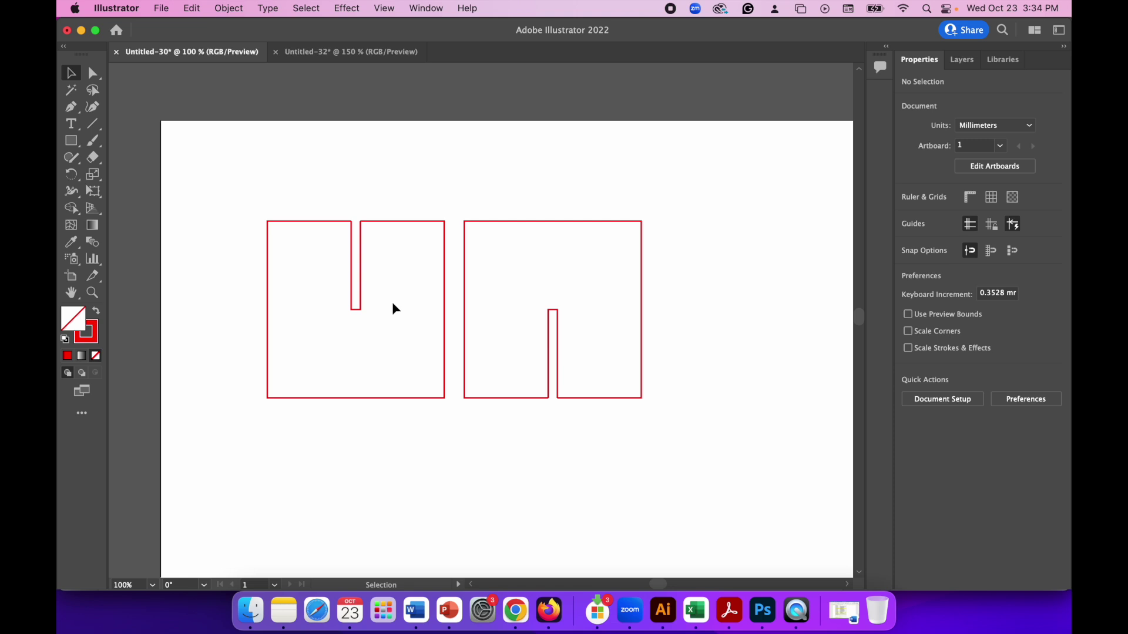
click(345, 53)
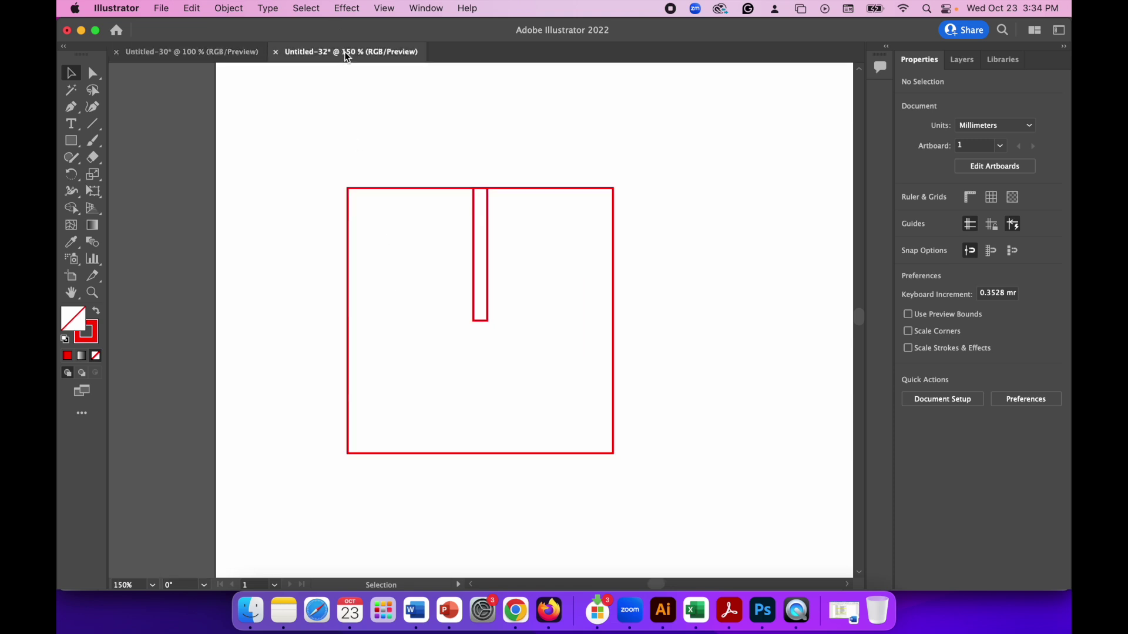
click(94, 74)
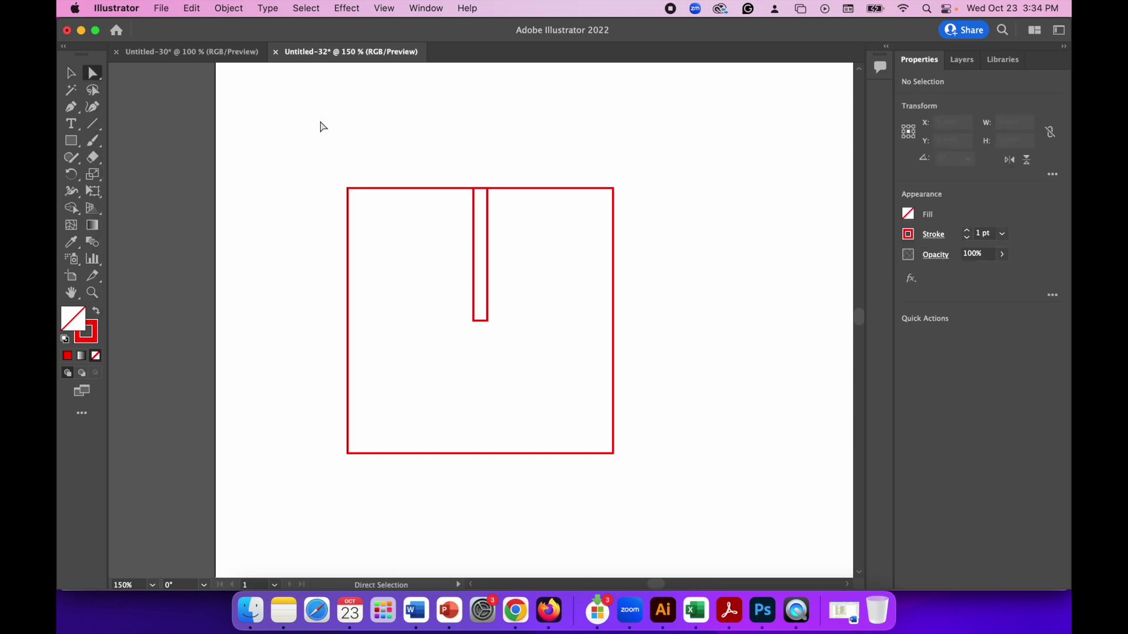
click(433, 194)
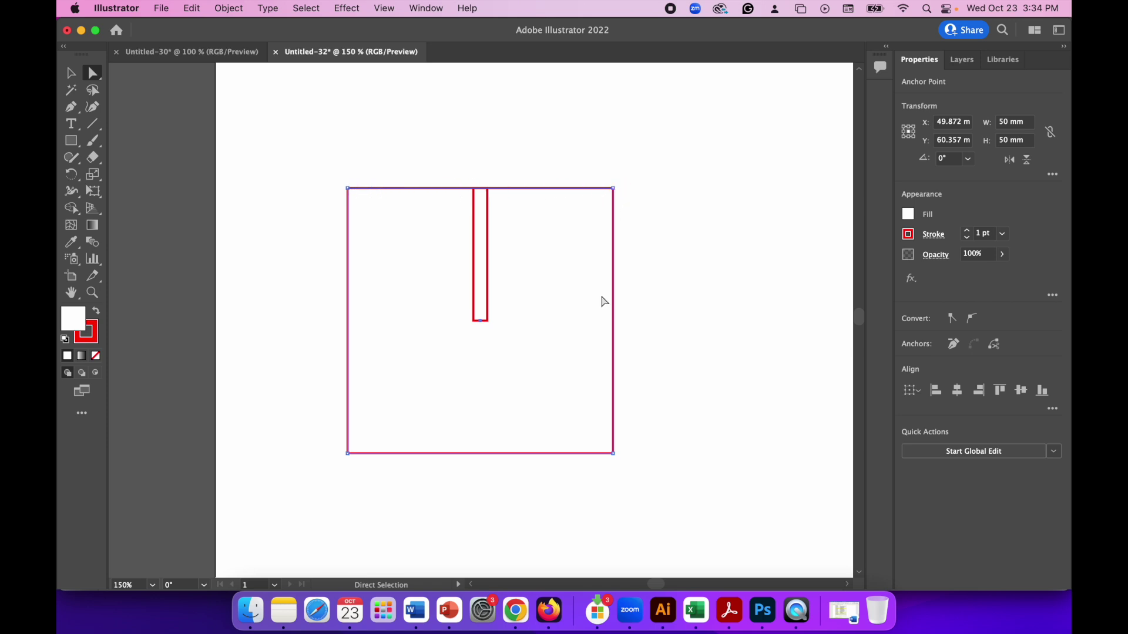
click(411, 190)
key(Delete)
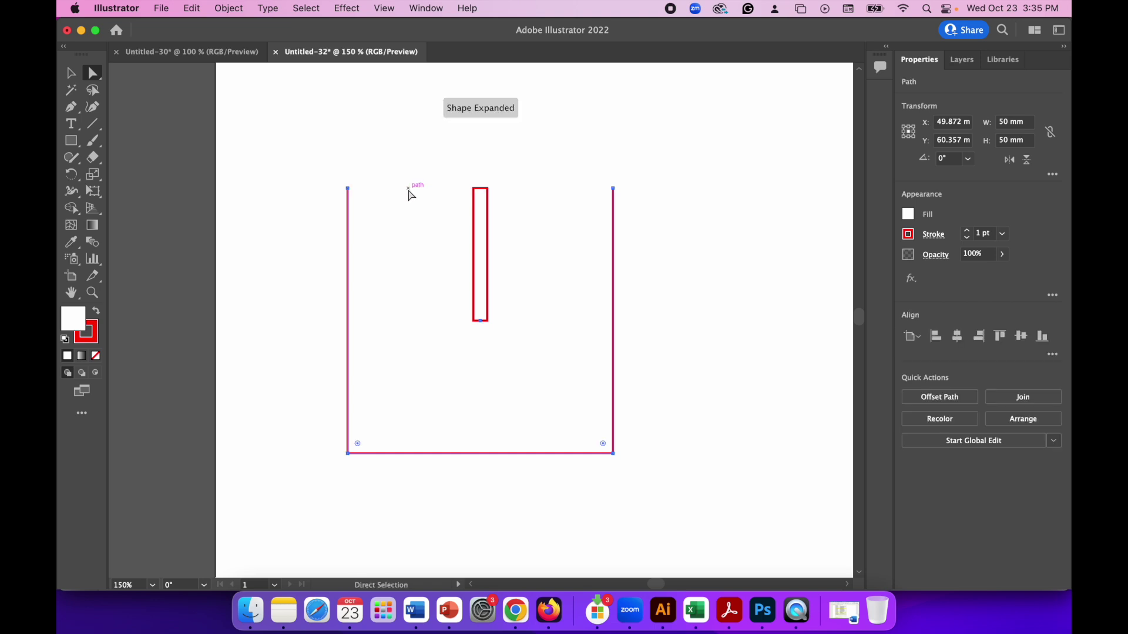
click(483, 190)
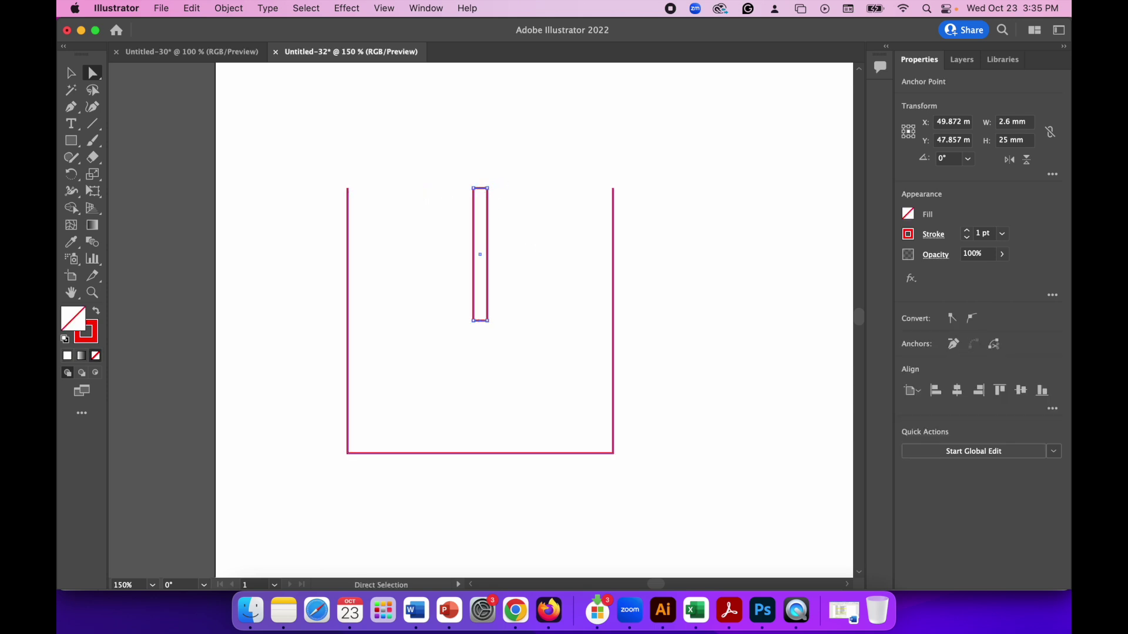
key(Delete)
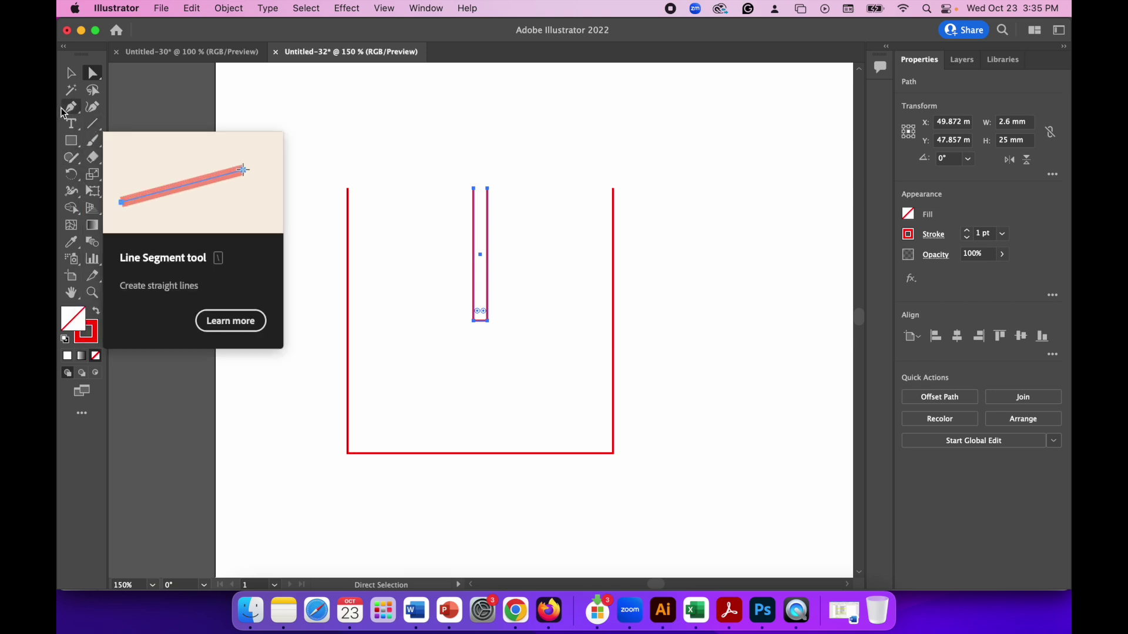
key(p)
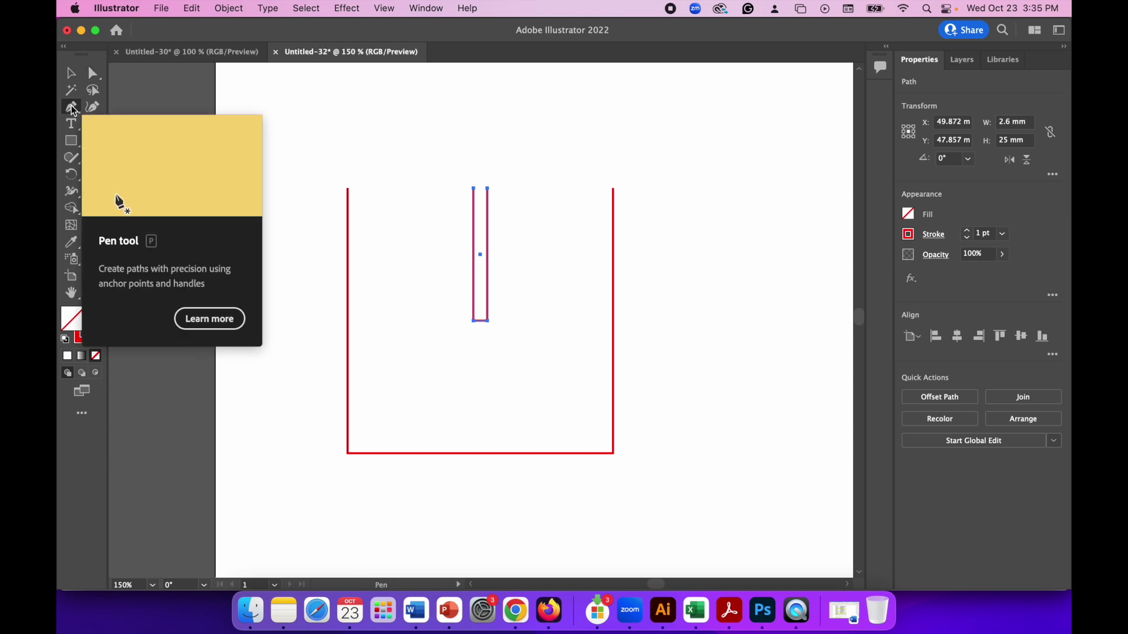
- With the Pen tool, connect the square's top-left and top-right ends to the slot's sides
click(348, 189)
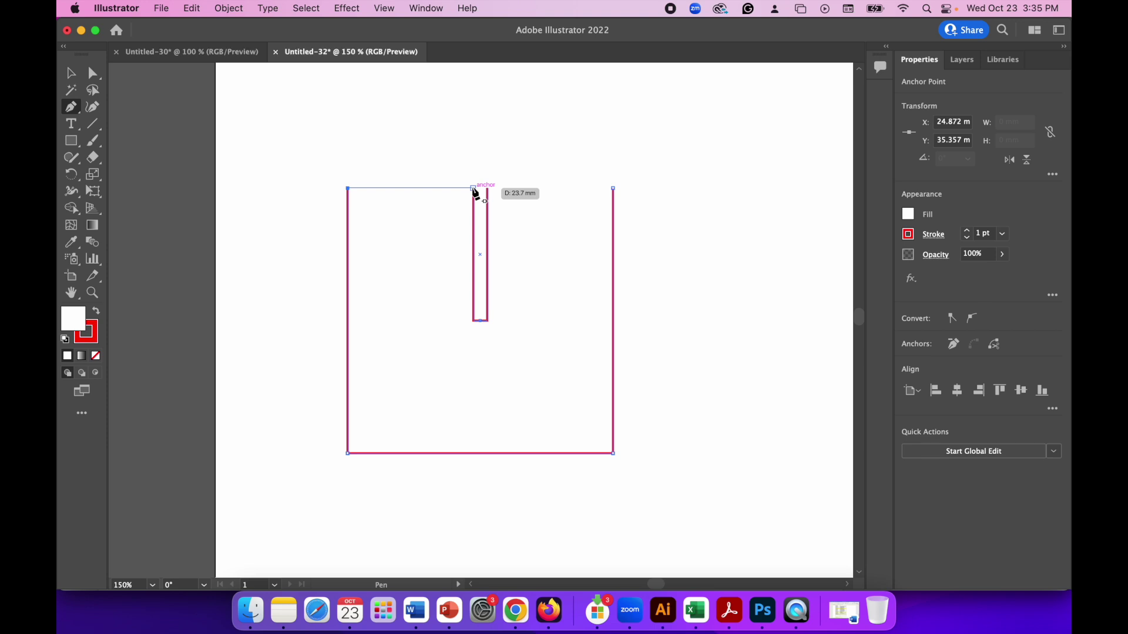
click(474, 188)
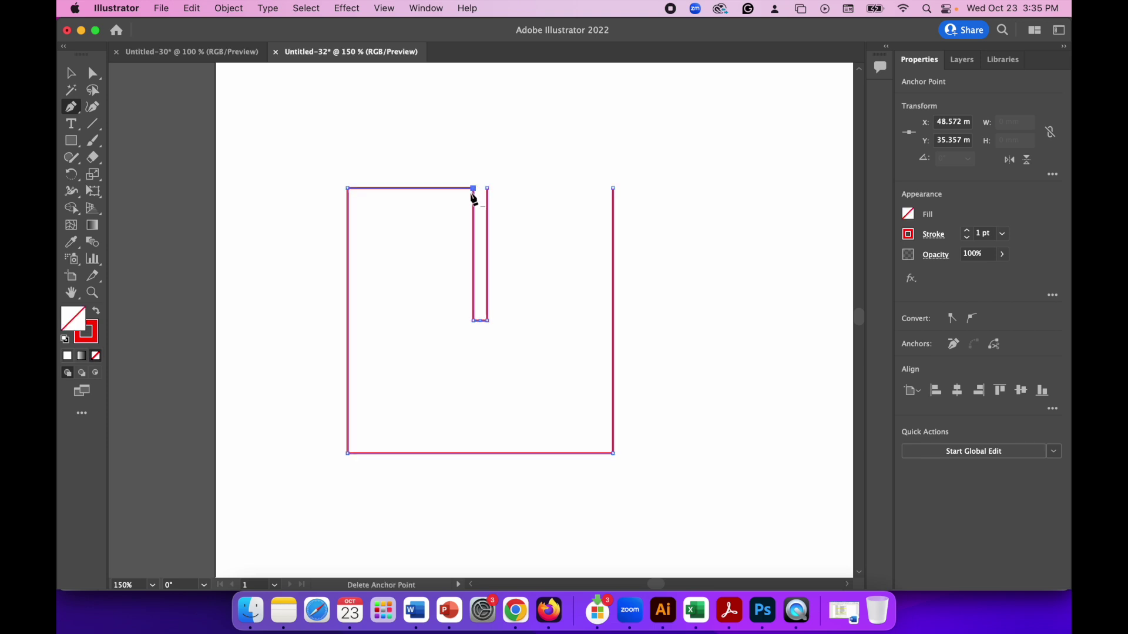
key(Escape)
click(614, 188)
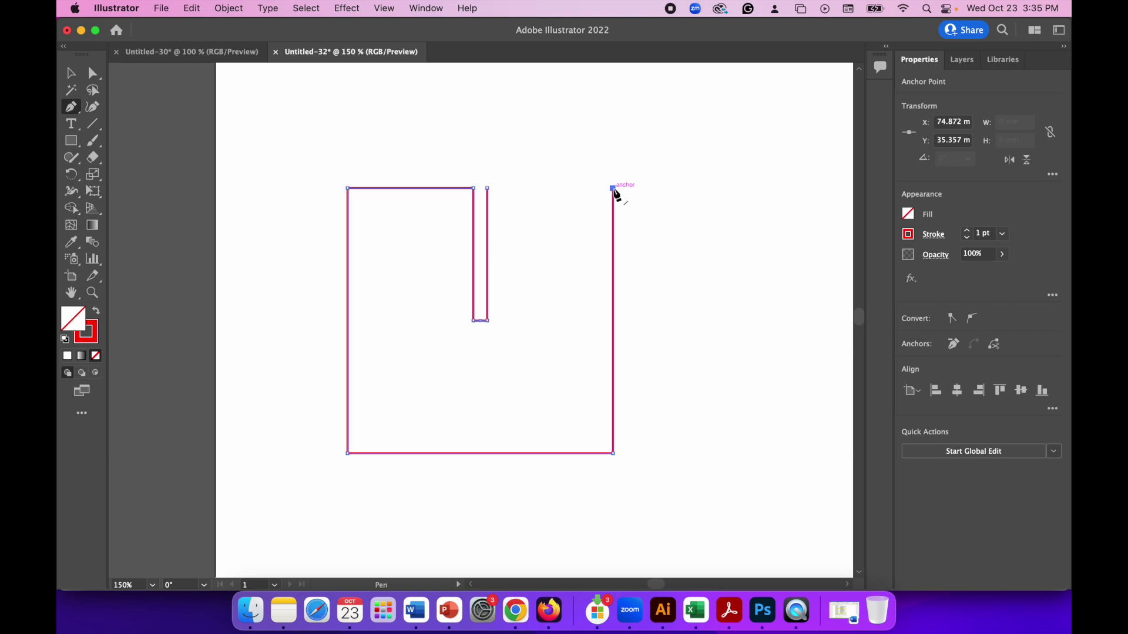
click(487, 189)
- Select the slotted outline, copy and paste it, and move the copy to the right
key(super+minus)
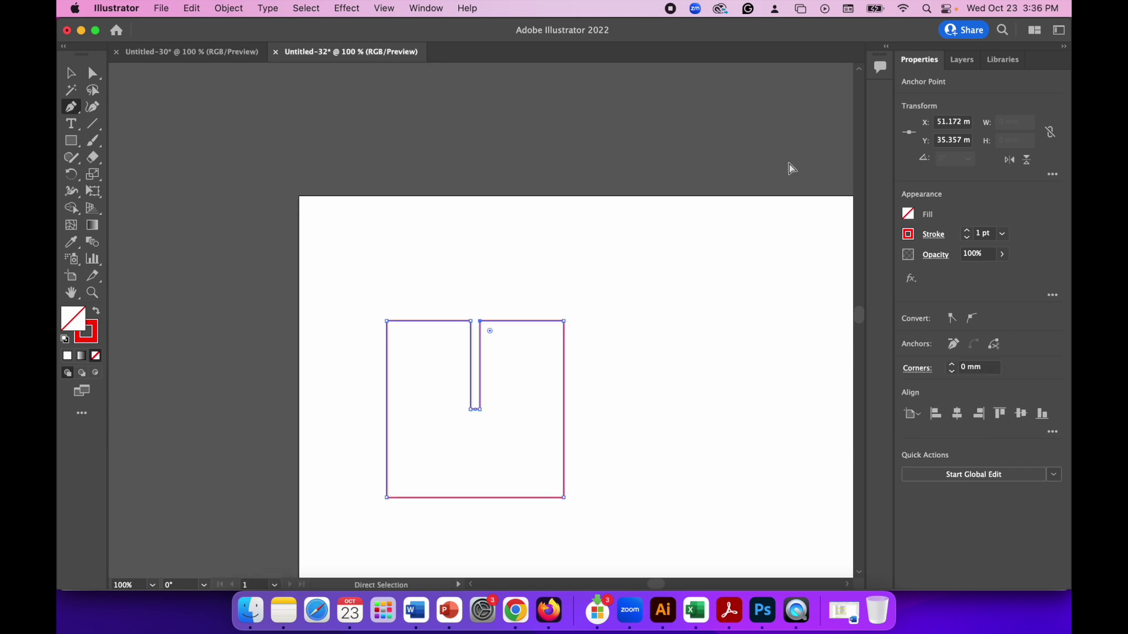
click(71, 72)
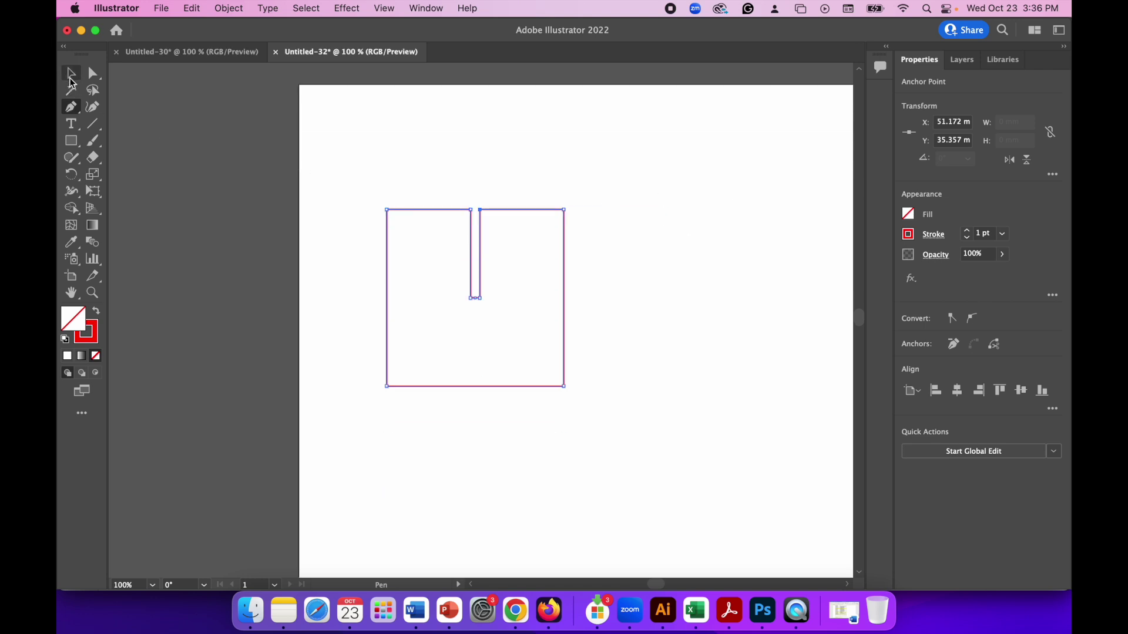
drag(354, 182, 642, 425)
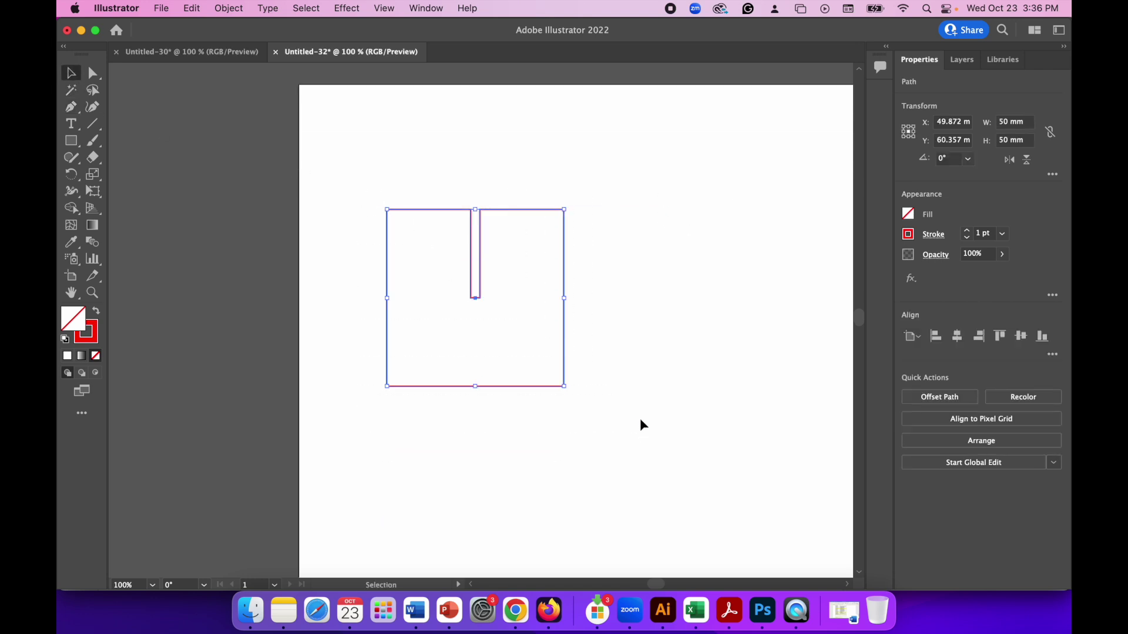
click(192, 9)
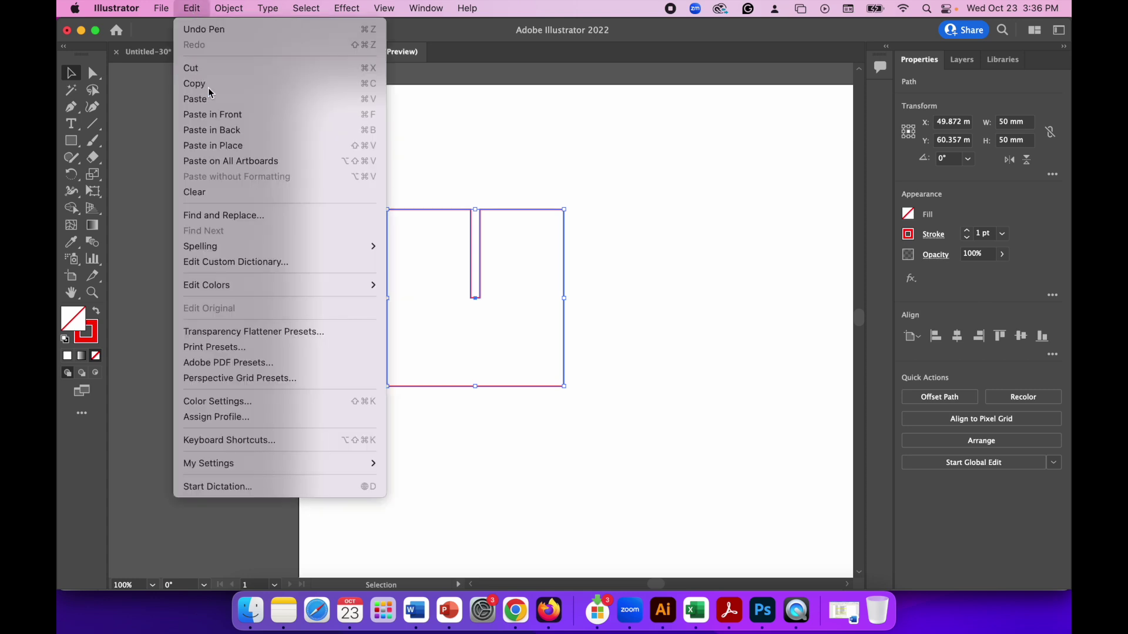
click(200, 84)
click(192, 8)
click(206, 99)
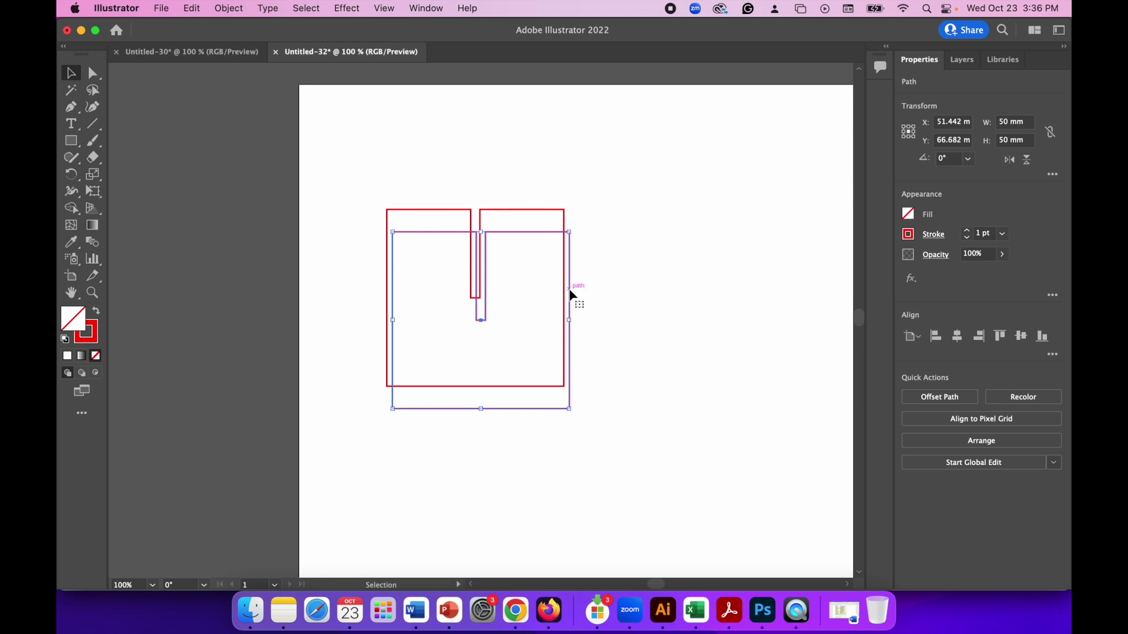
drag(572, 295, 760, 268)
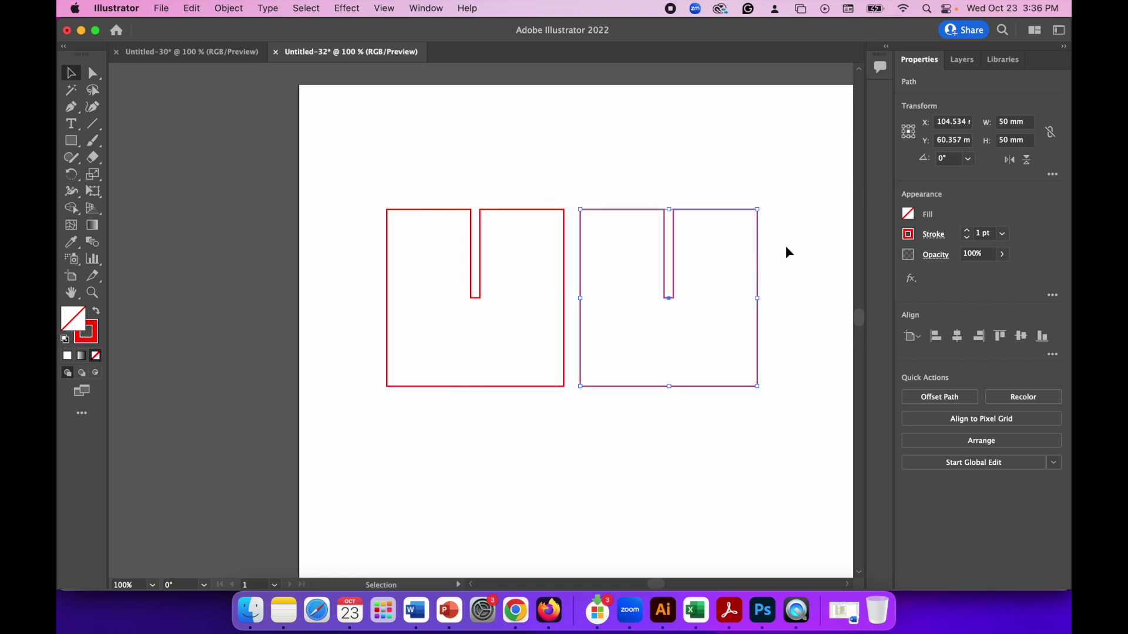
mouse_move(763, 203)
mouse_down()
mouse_move(776, 219)
mouse_move(746, 184)
mouse_move(778, 235)
mouse_move(758, 188)
mouse_move(775, 214)
mouse_move(768, 196)
mouse_up()
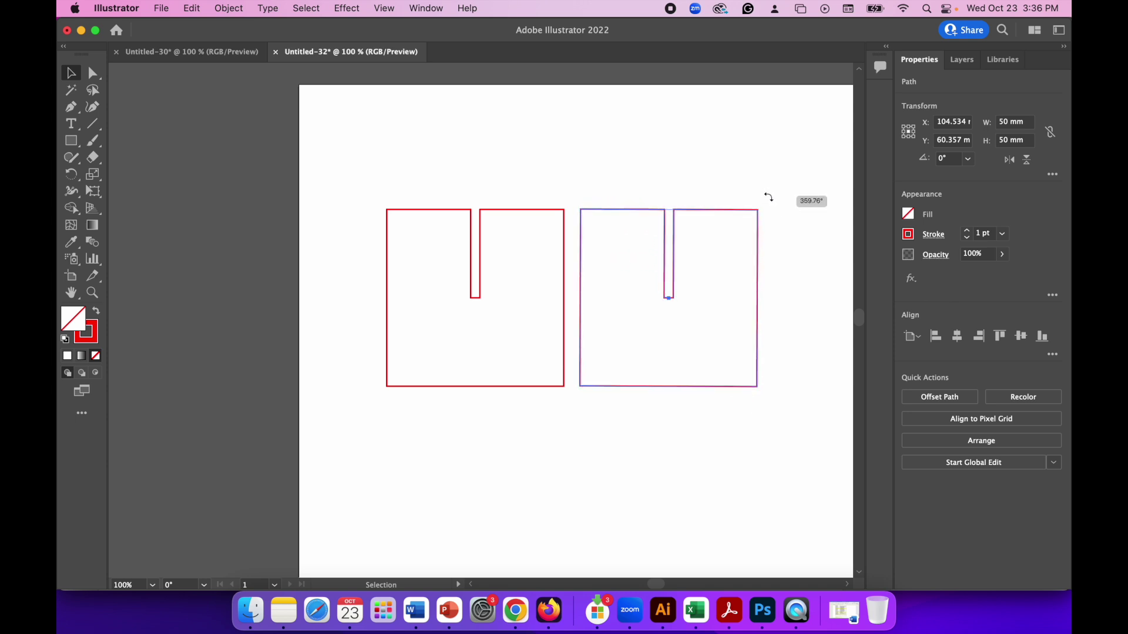
- Rotate the copied slotted square to exactly 180° so its slot opens from the bottom
drag(769, 197, 768, 202)
click(952, 160)
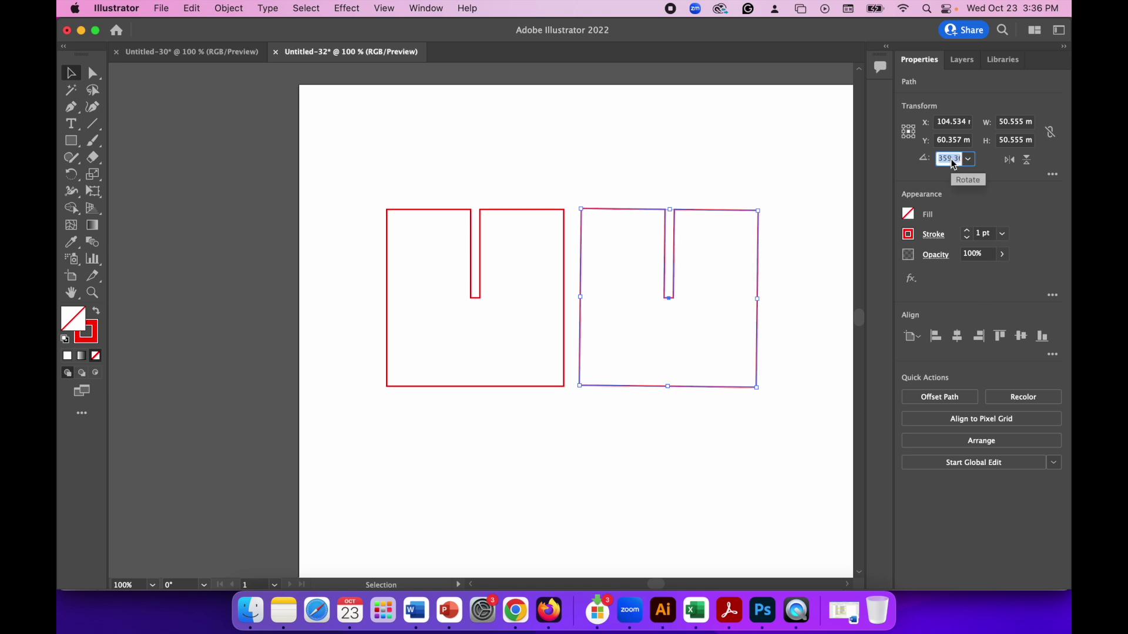
text(180)
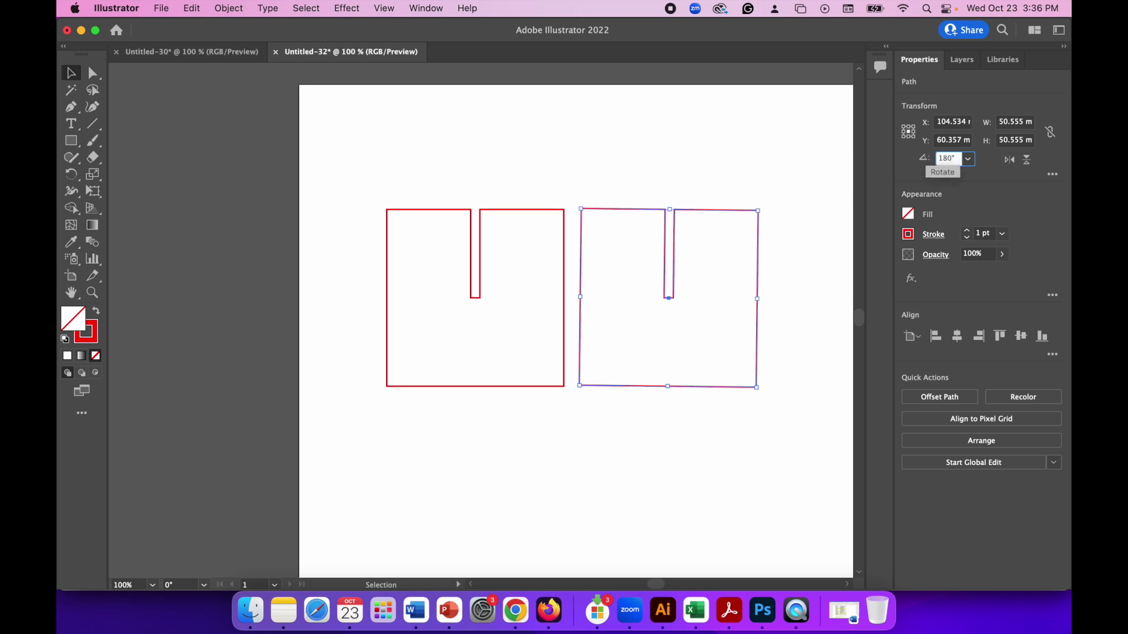
key(Return)
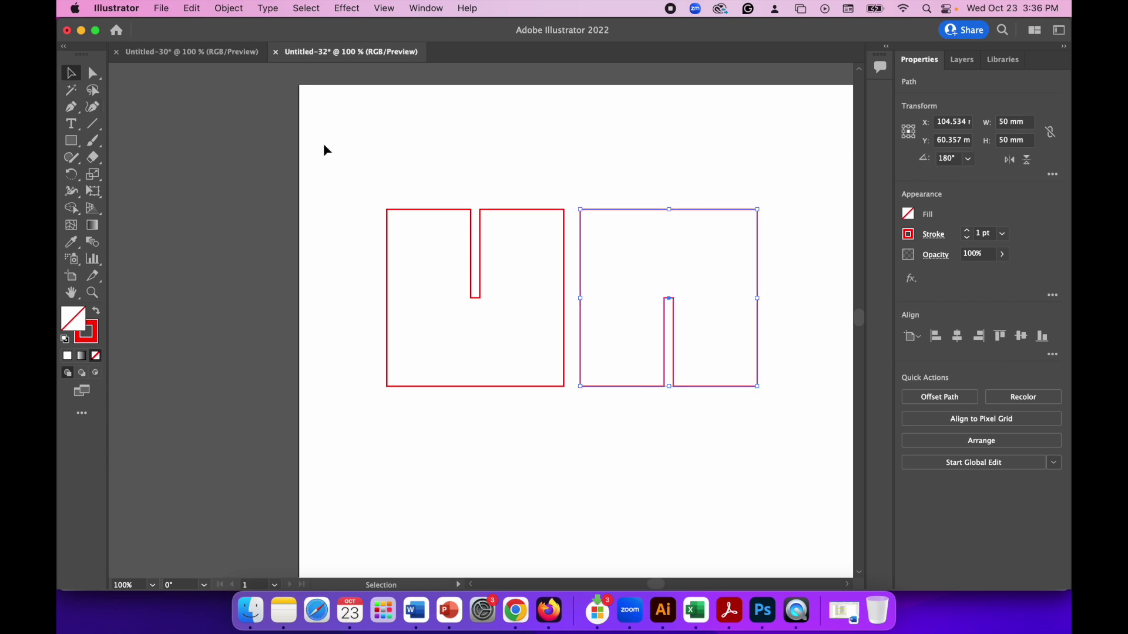
click(381, 229)
drag(341, 178, 788, 442)
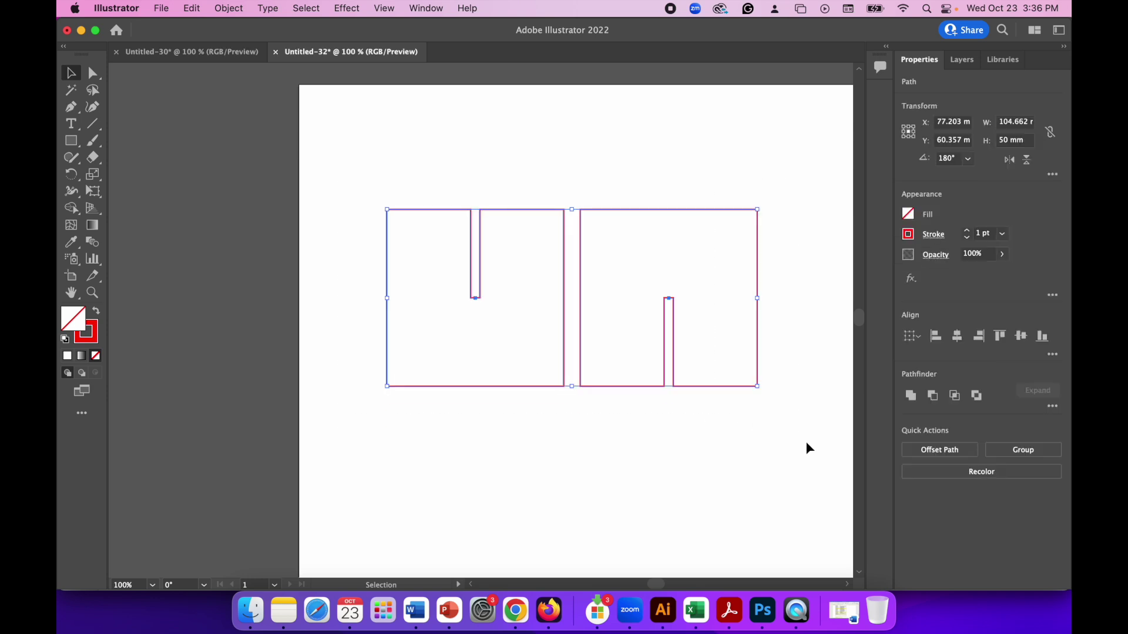
click(758, 447)
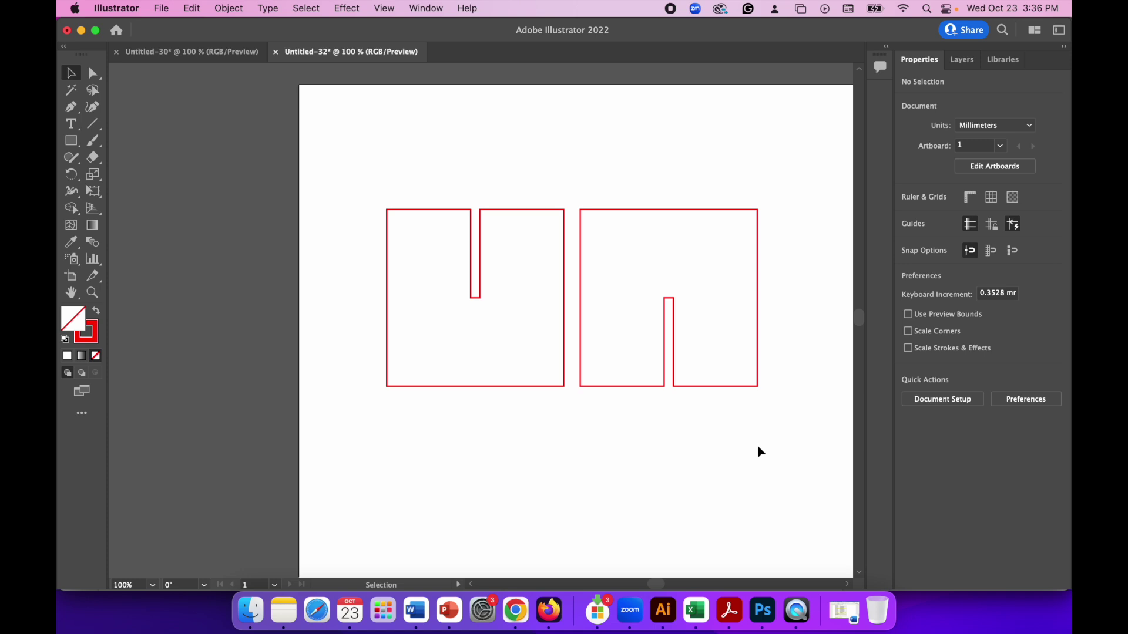
- Save the drawing as 'Slot Joint.ai' in Laser Cutting with default Illustrator options
click(176, 10)
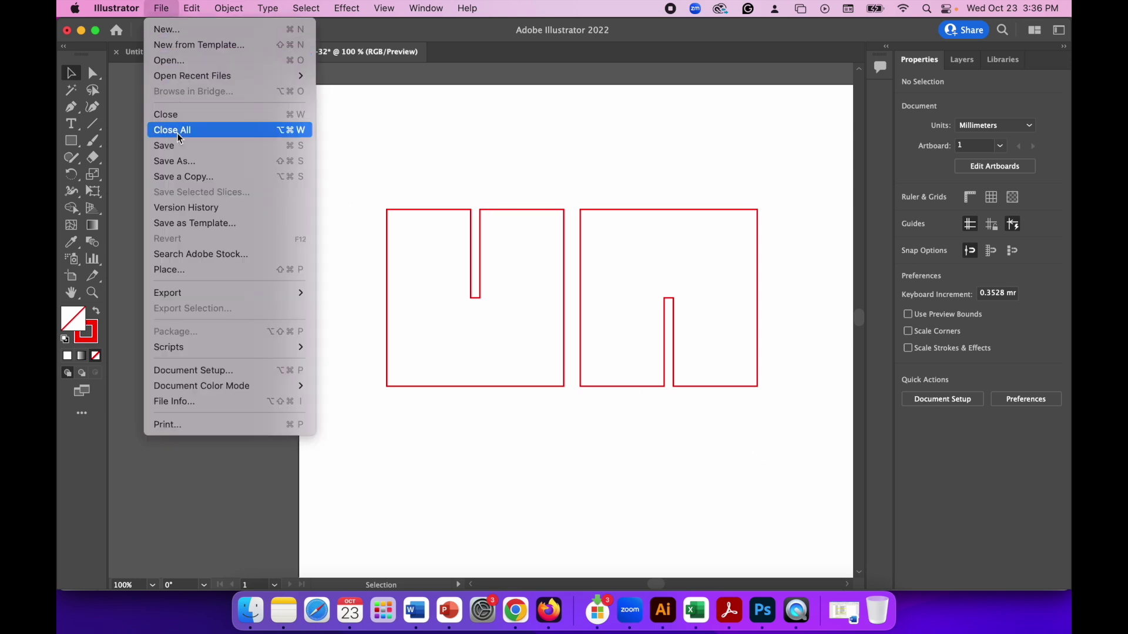
click(180, 162)
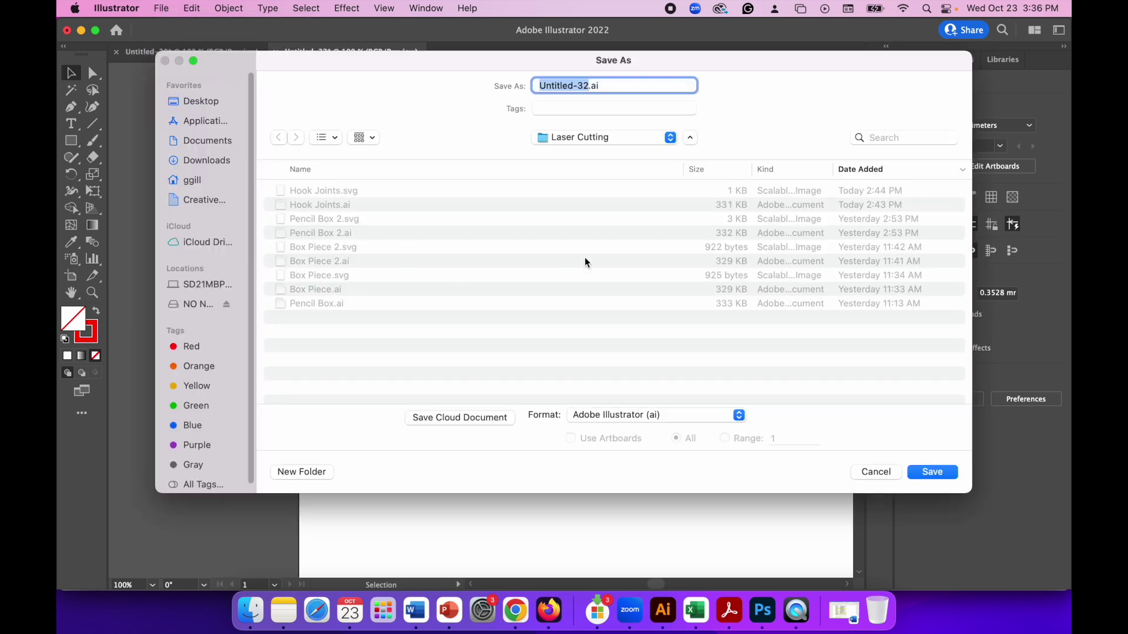
text(Sloy)
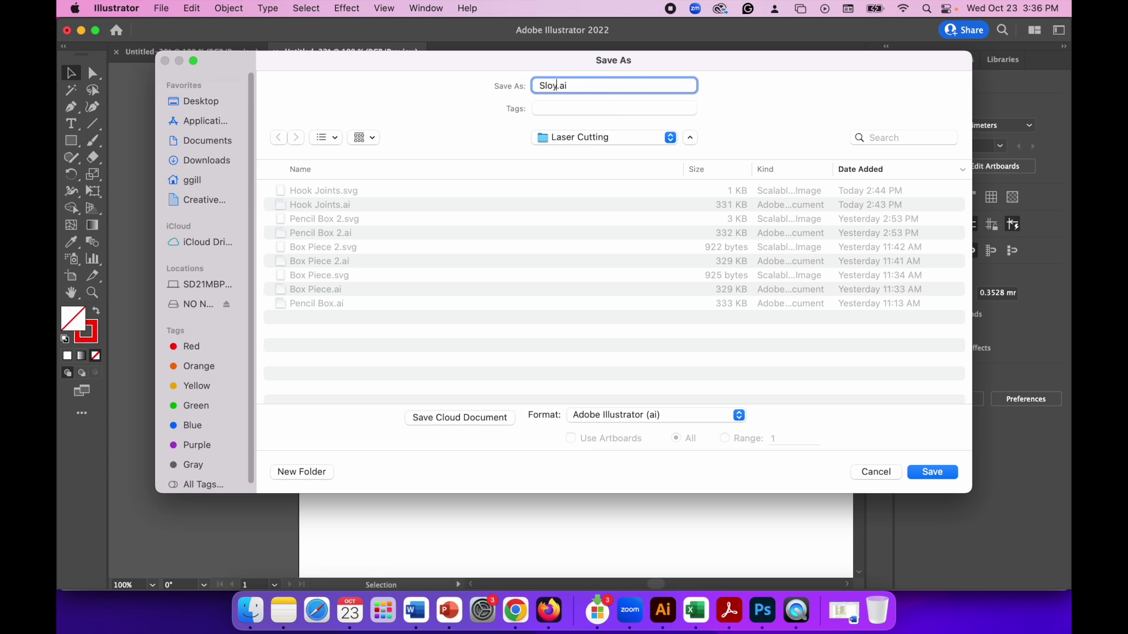
key(BackSpace)
text(t Joint)
click(935, 472)
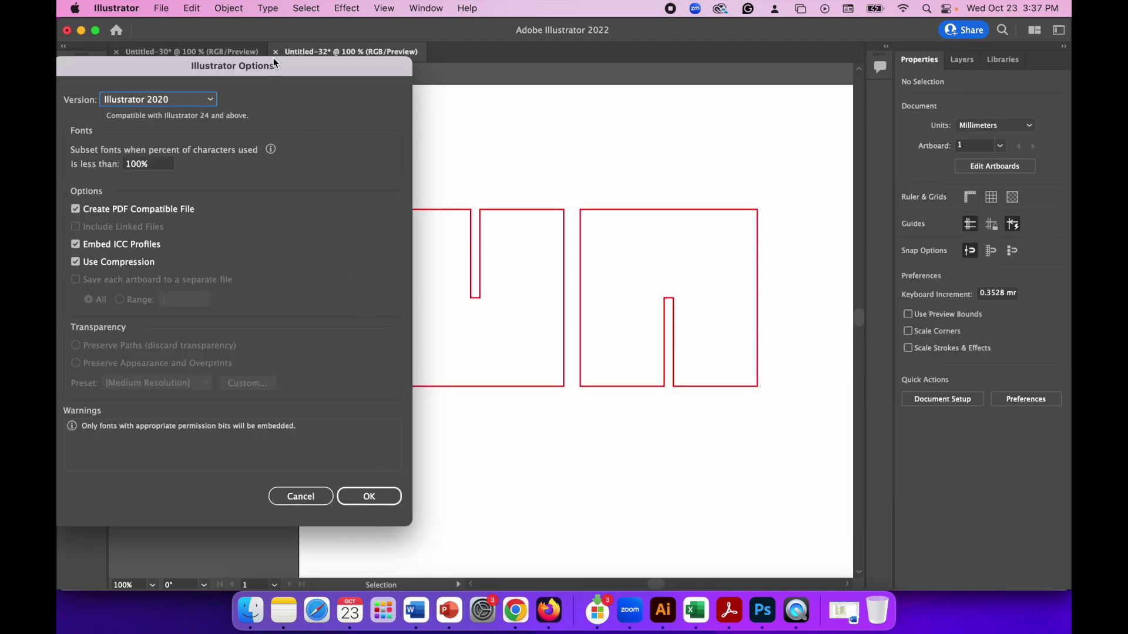
drag(275, 58, 494, 55)
click(590, 491)
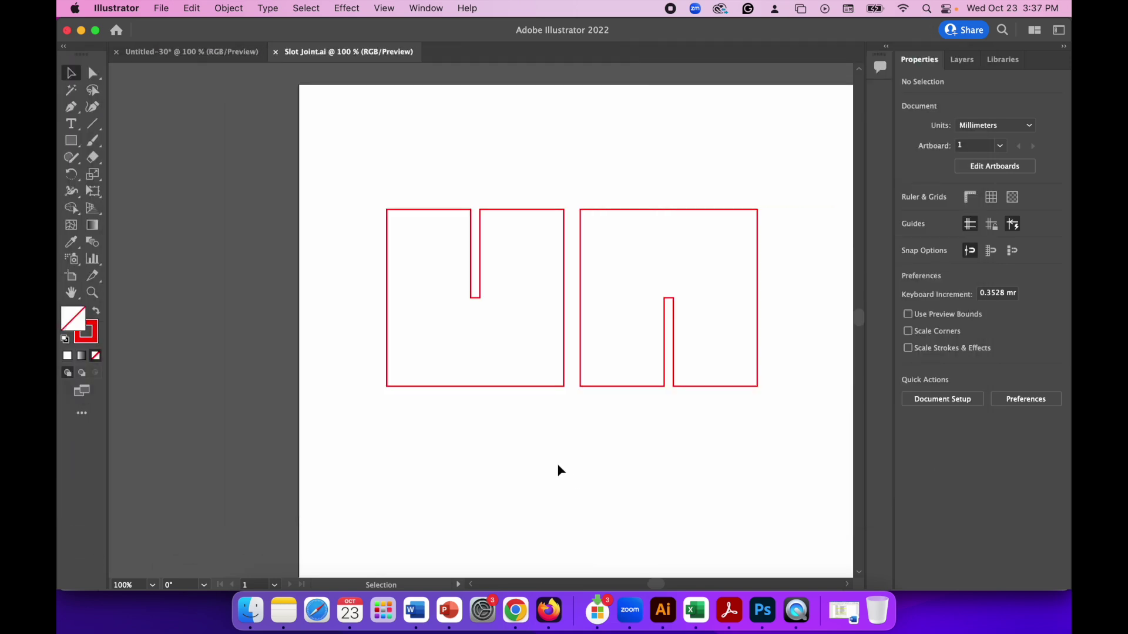
click(161, 8)
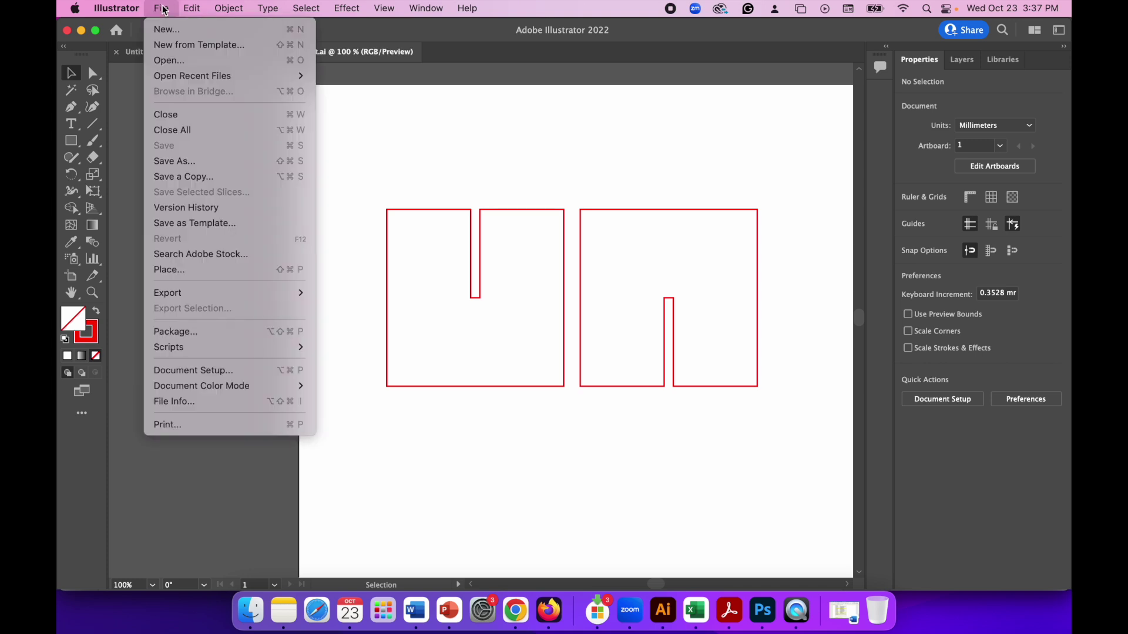
- Save the drawing as Slot Joint.svg in SVG format, keeping the default SVG 1.1 options
click(177, 161)
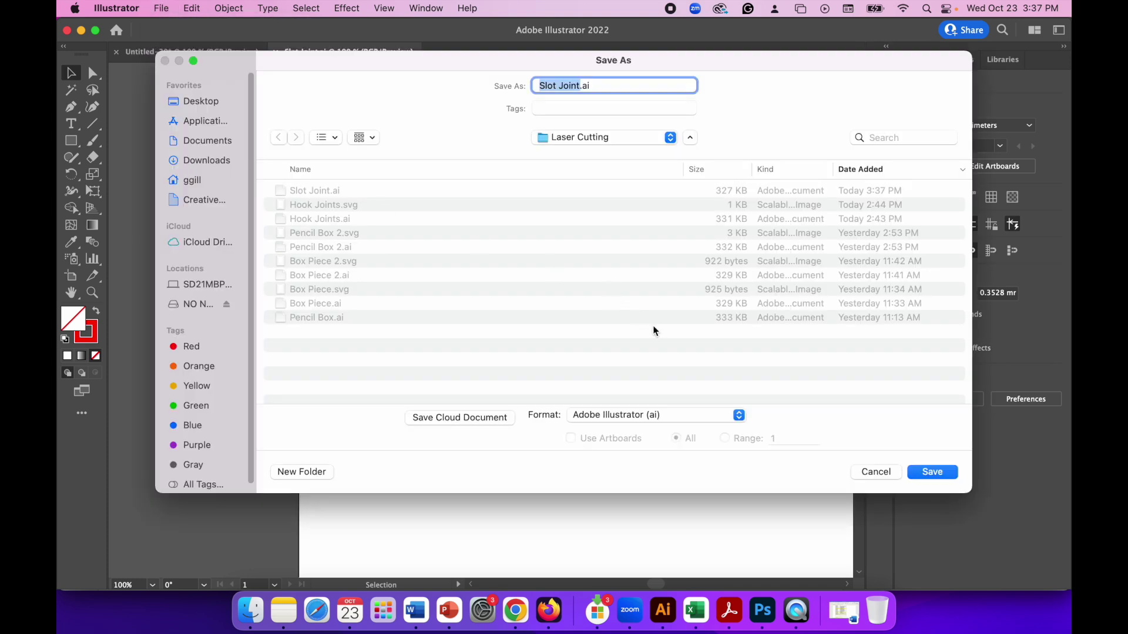
click(653, 413)
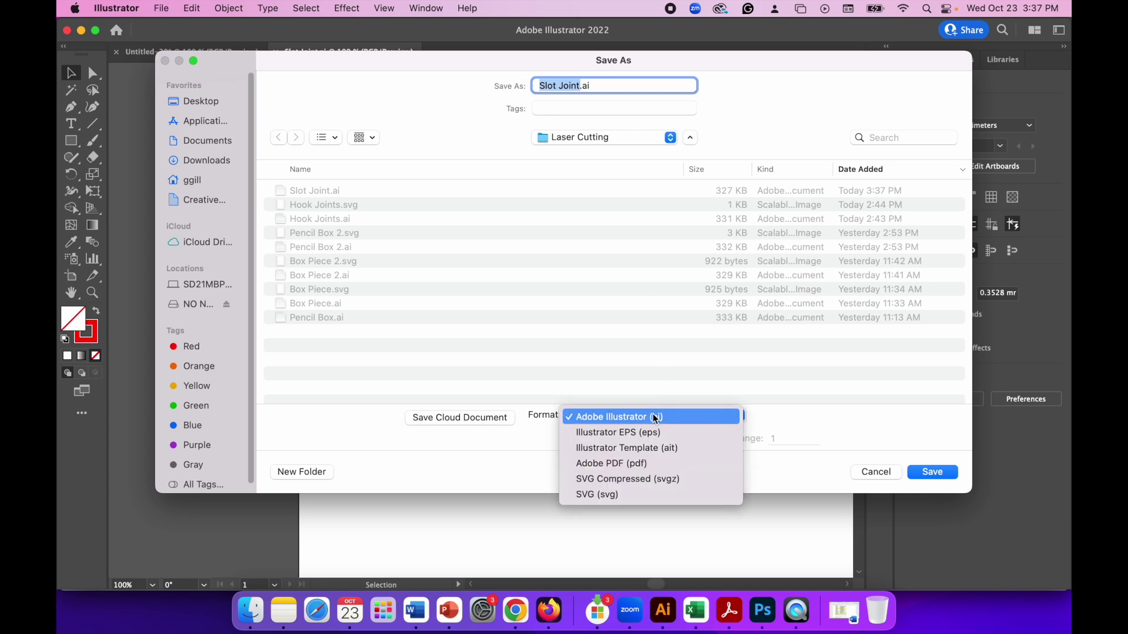
click(643, 496)
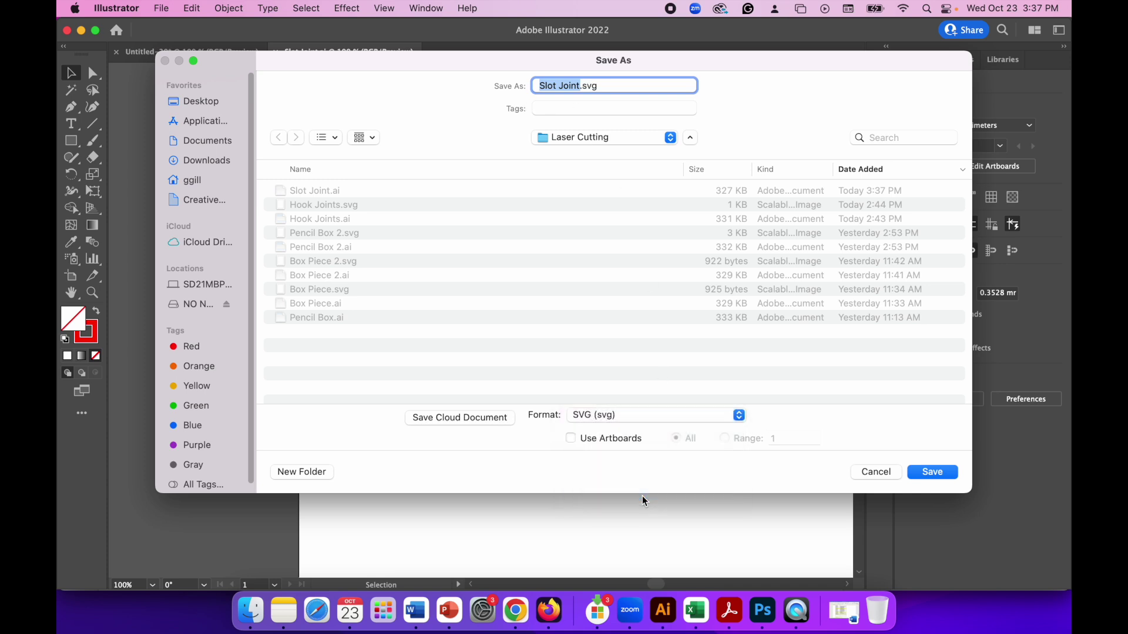
click(952, 473)
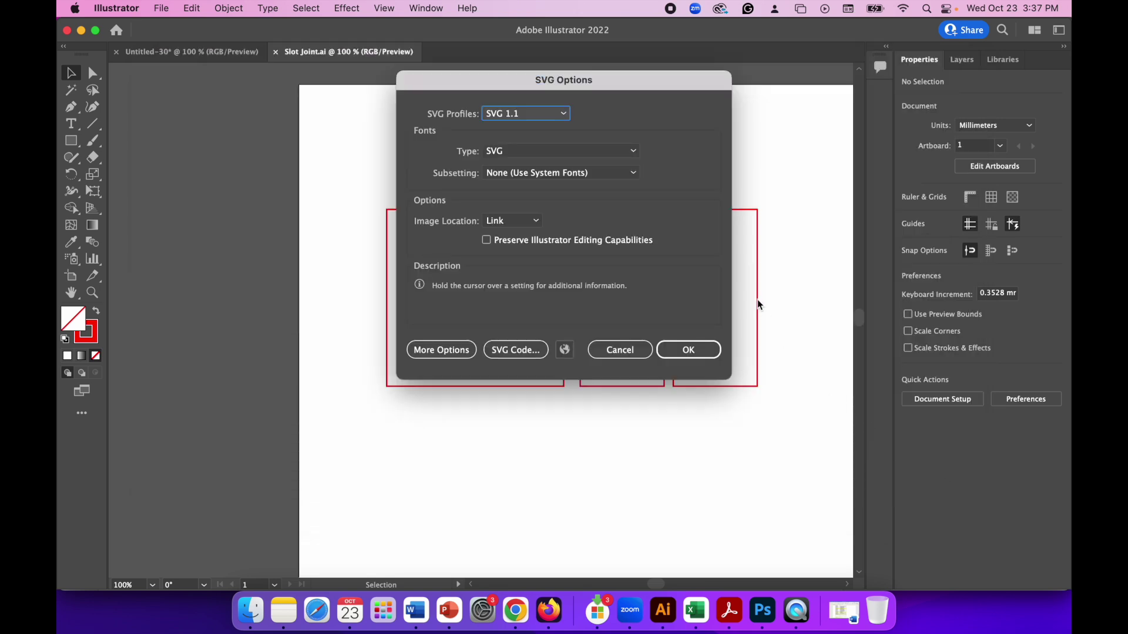
click(703, 350)
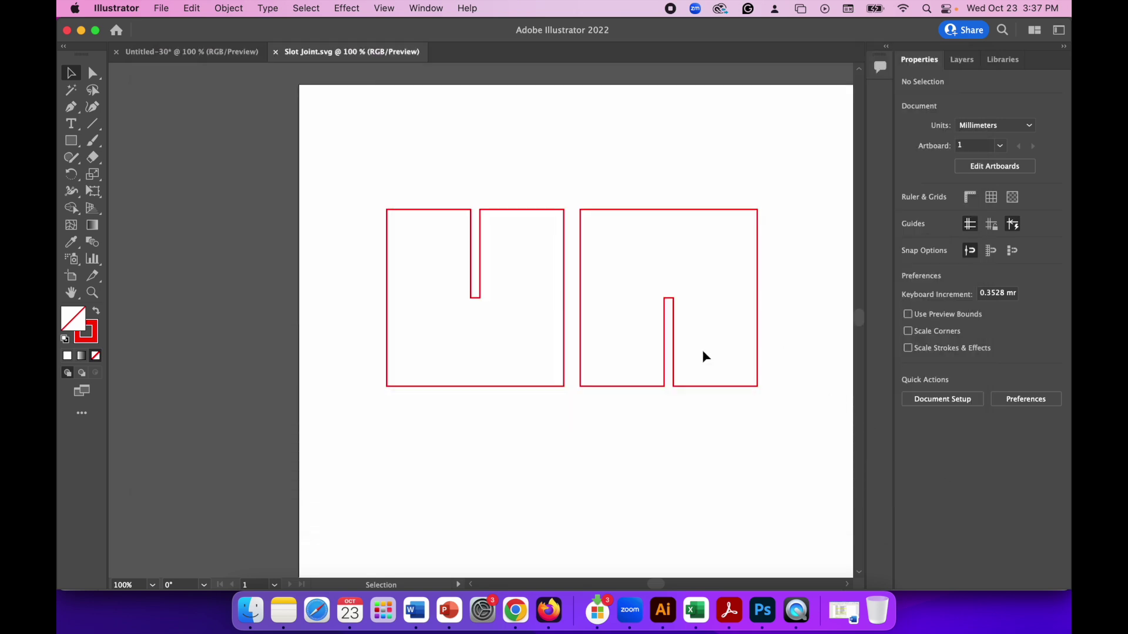